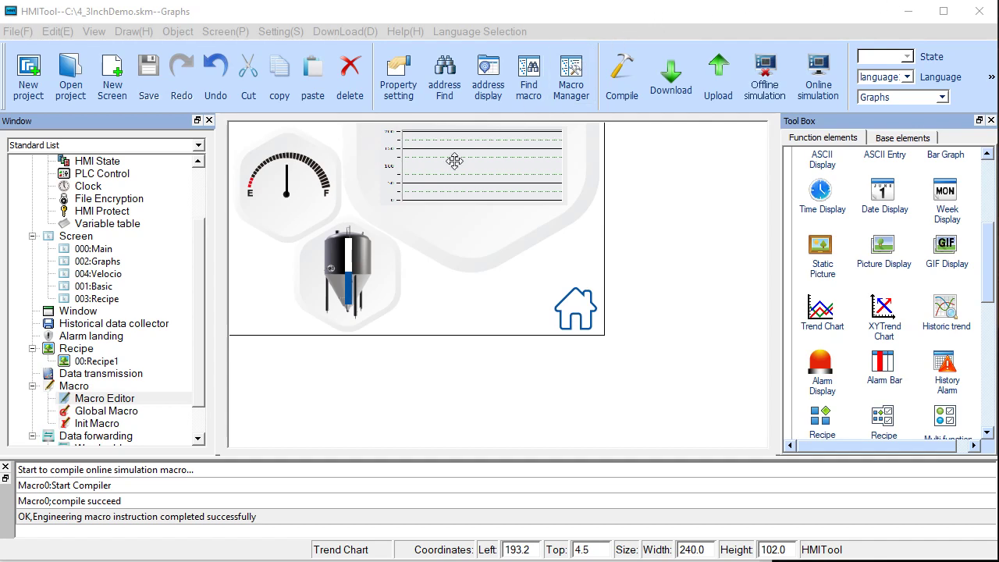
Step: Save the project and run 002:Graphs in offline simulation, watching the gauge, tank and trend animate
{"action": "left_click", "coordinate": [117, 264]}
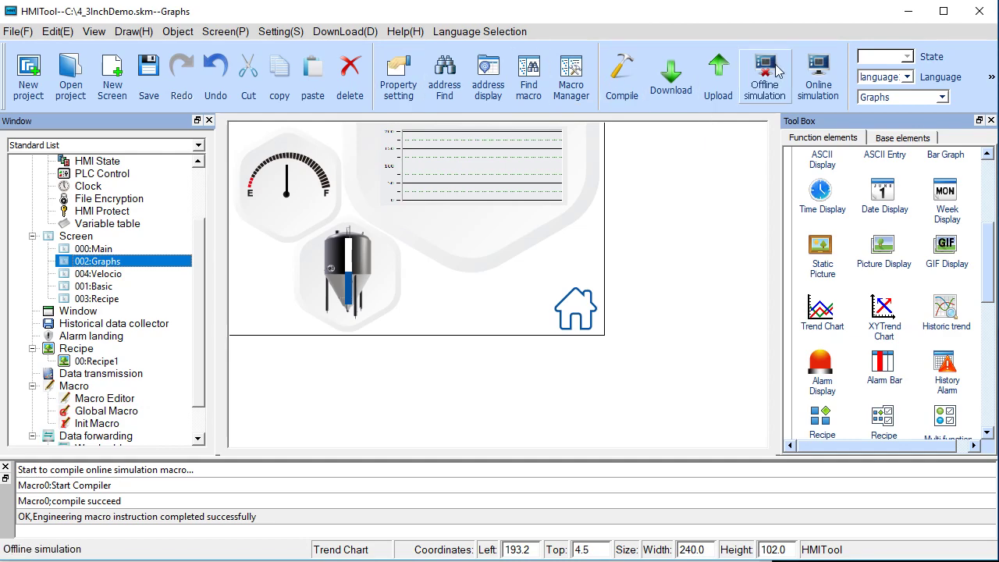
{"action": "left_click", "coordinate": [775, 72]}
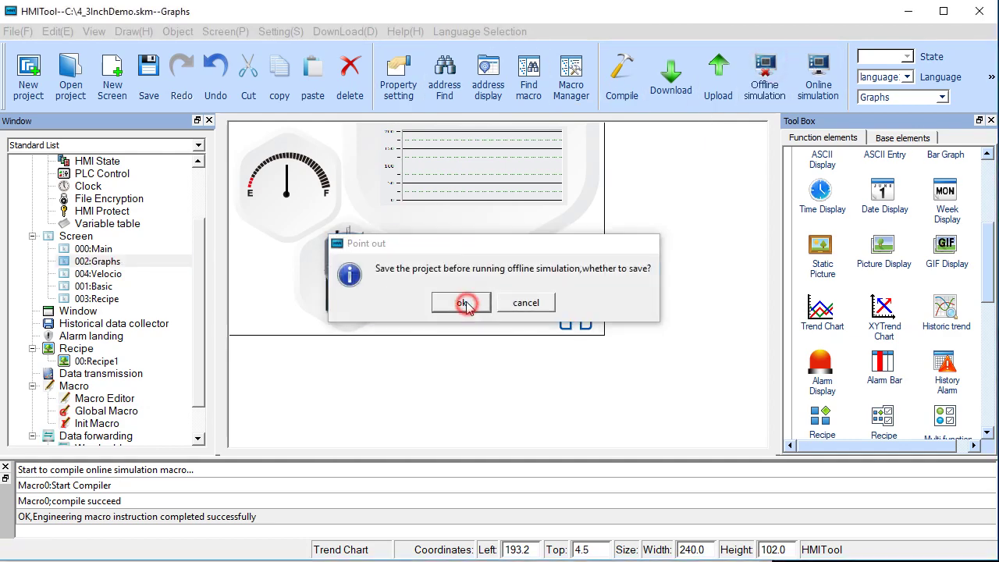
{"action": "left_click", "coordinate": [462, 303]}
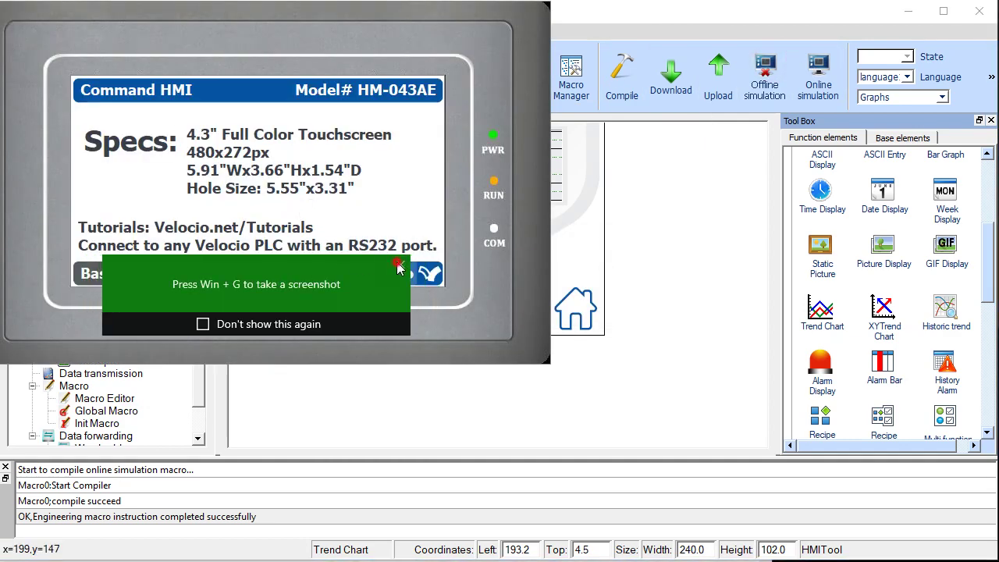
{"action": "left_click", "coordinate": [398, 266]}
{"action": "left_click", "coordinate": [217, 273]}
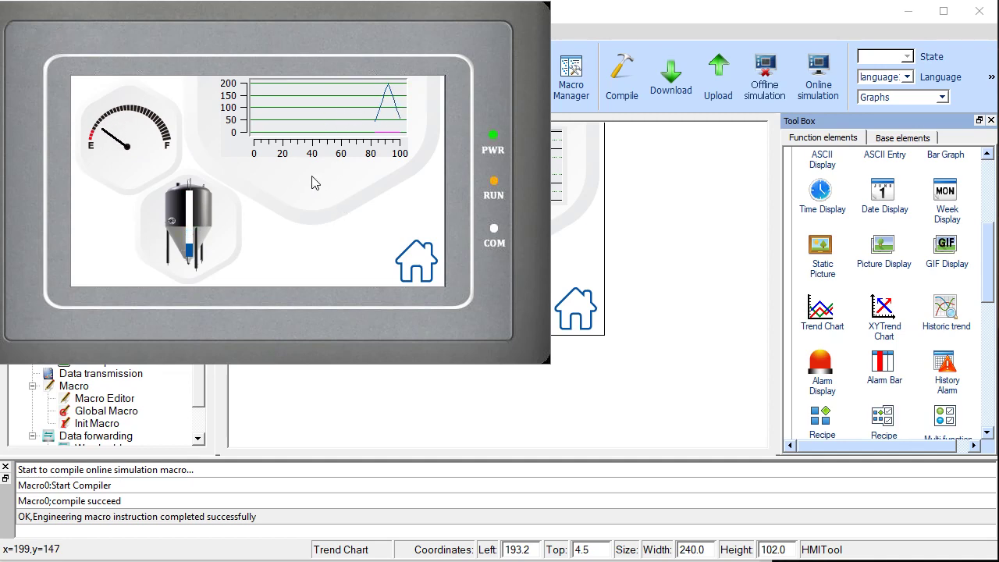
{"action": "right_click", "coordinate": [333, 183]}
Step: Exit the simulator, confirm the meter reads LW100, and set its needle to Thick Line after trying Diamond
{"action": "left_click", "coordinate": [355, 191]}
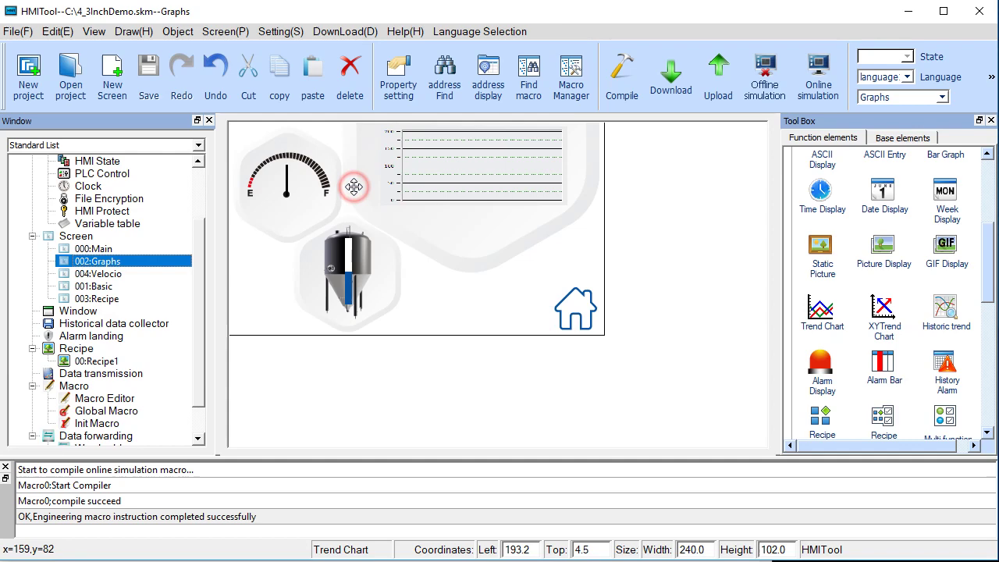
{"action": "double_click", "coordinate": [286, 182]}
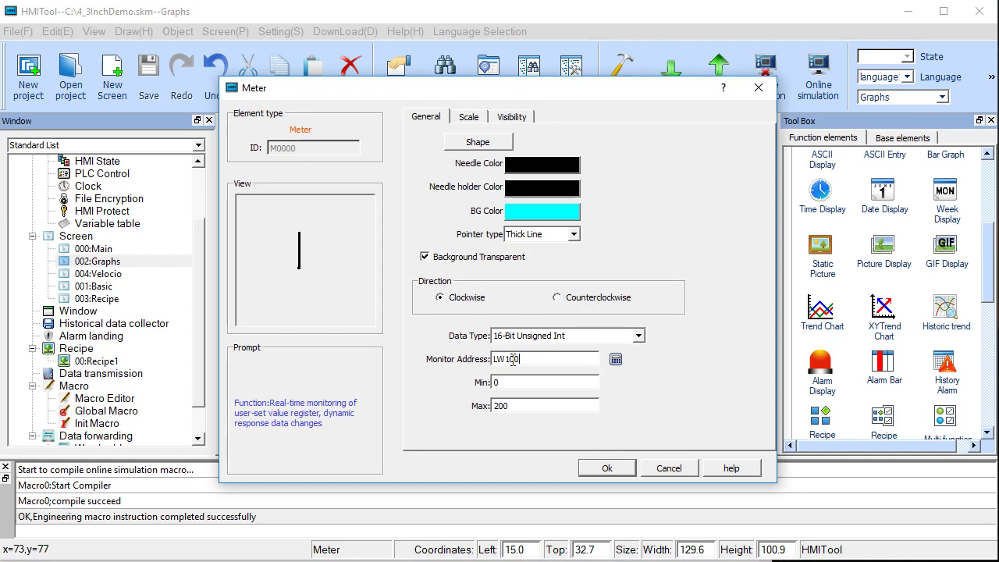
{"action": "left_click", "coordinate": [525, 359]}
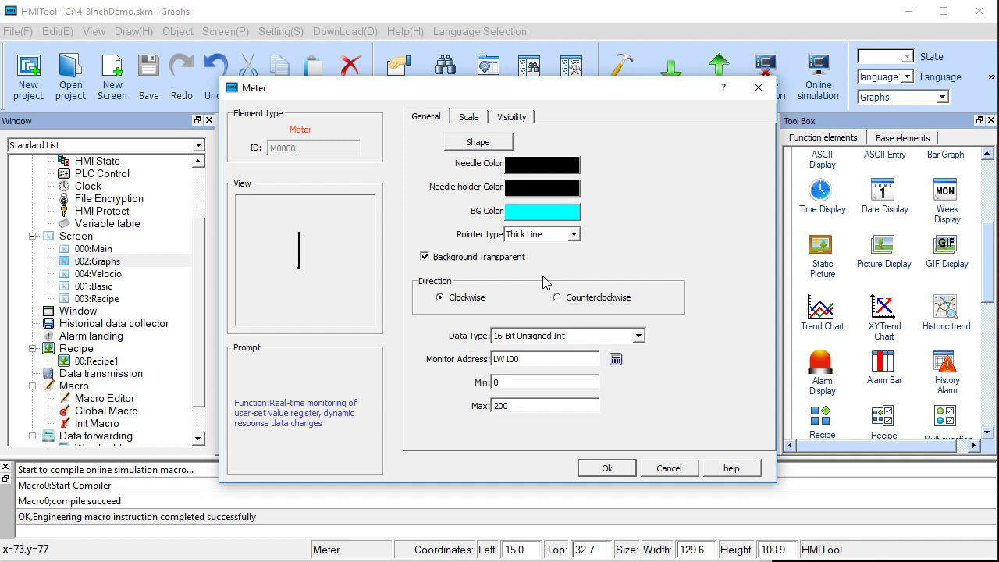
{"action": "left_click", "coordinate": [574, 234]}
{"action": "left_click", "coordinate": [550, 269]}
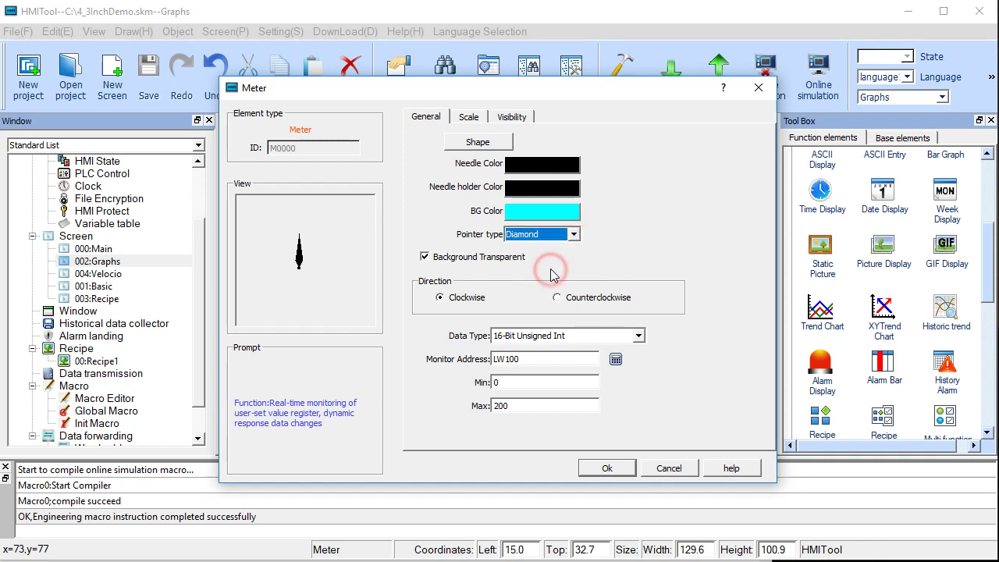
{"action": "left_click", "coordinate": [570, 235]}
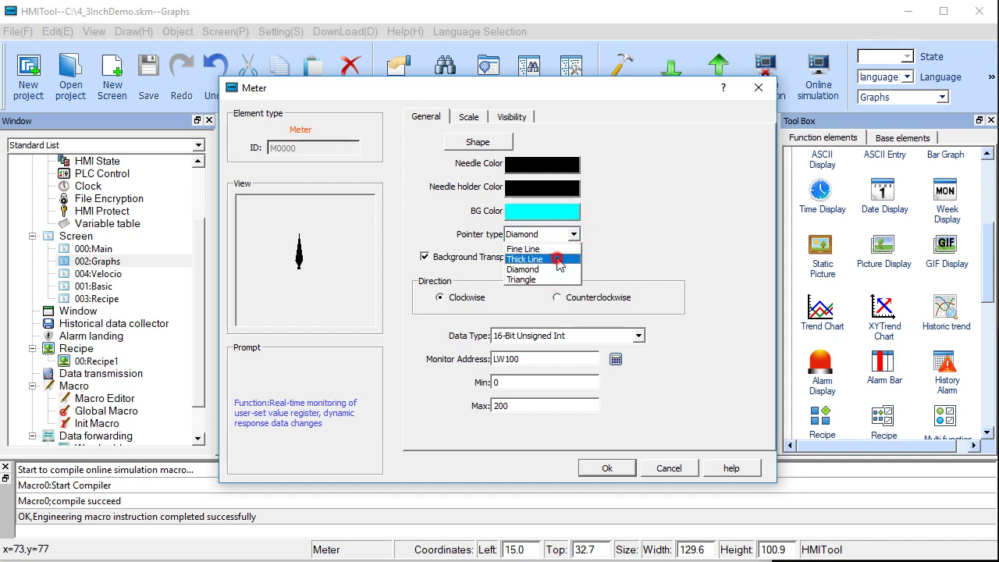
{"action": "left_click", "coordinate": [556, 249]}
Step: Leave the meter's scale display switched off after toggling it, and confirm the meter settings
{"action": "left_click", "coordinate": [466, 117]}
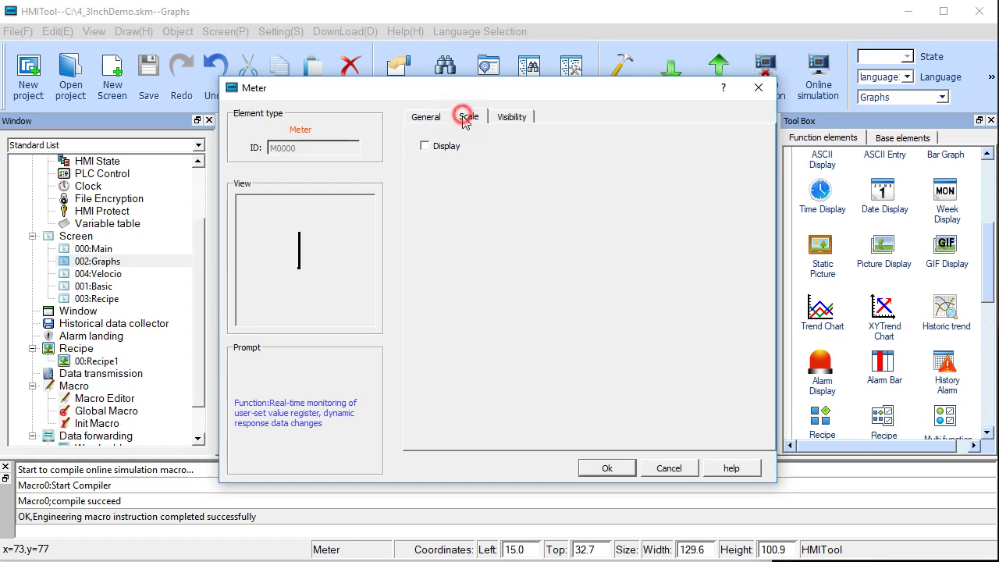
{"action": "left_click", "coordinate": [425, 146]}
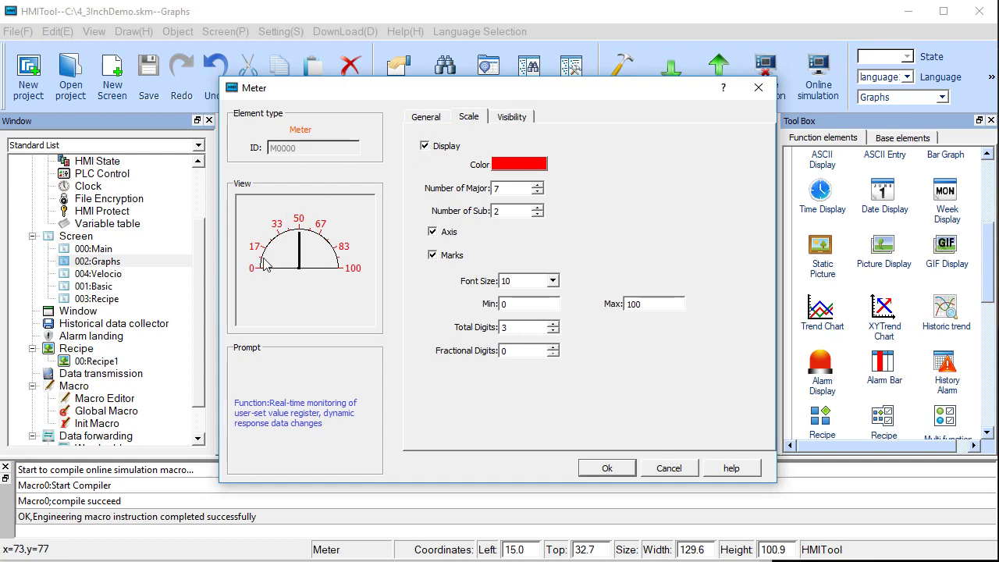
{"action": "left_click", "coordinate": [425, 147]}
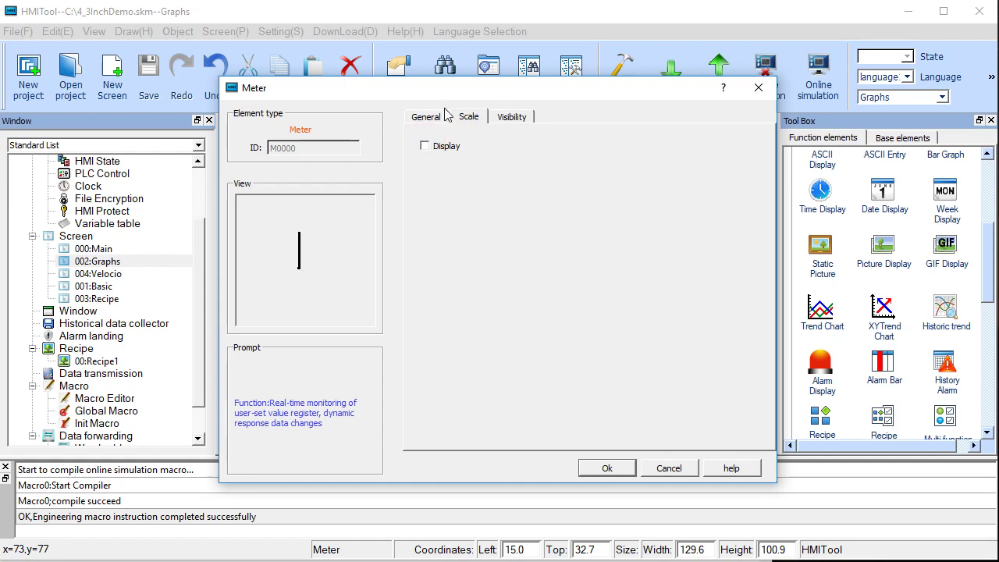
{"action": "left_click_drag", "start_coordinate": [449, 89], "coordinate": [643, 152]}
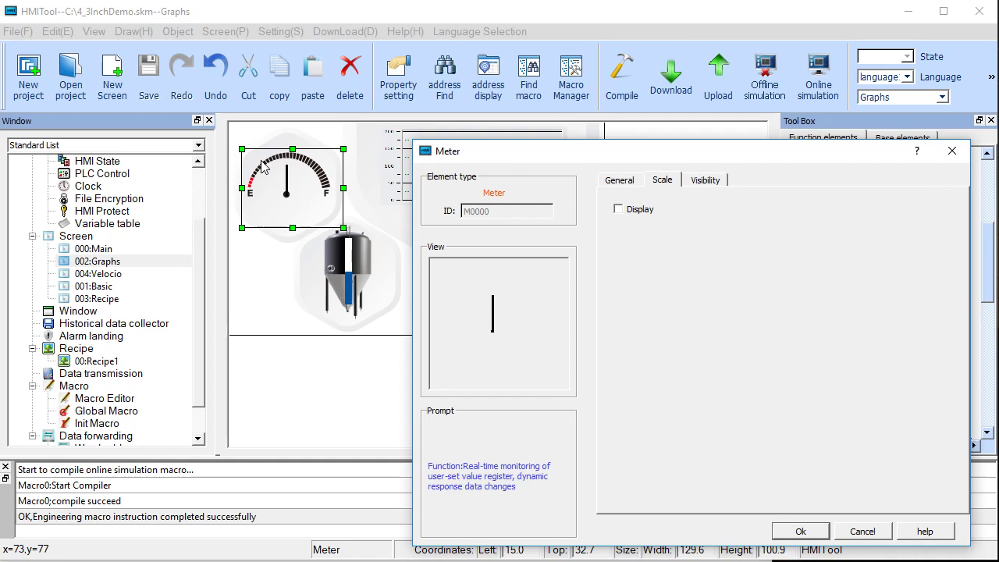
{"action": "left_click", "coordinate": [798, 531]}
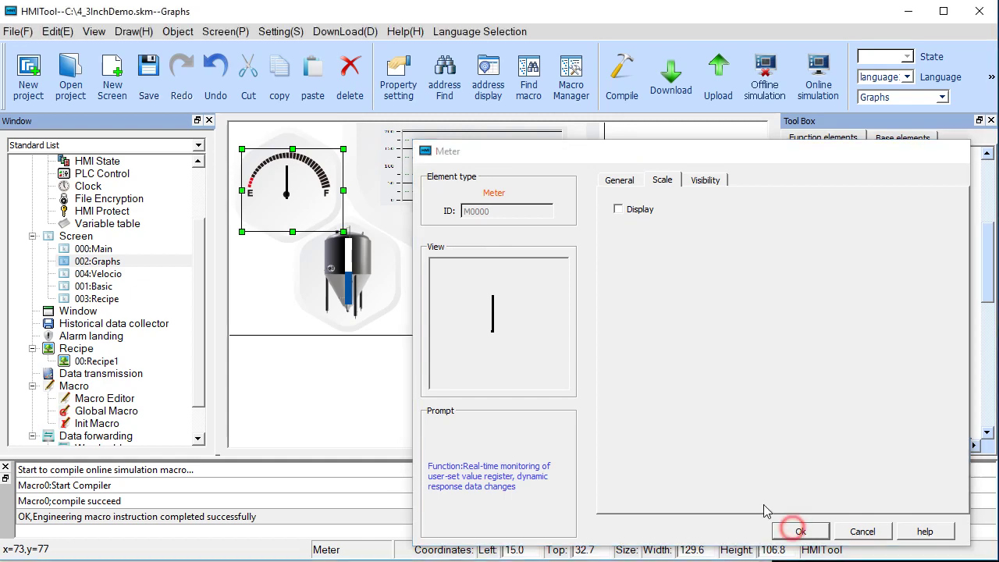
{"action": "double_click", "coordinate": [487, 242]}
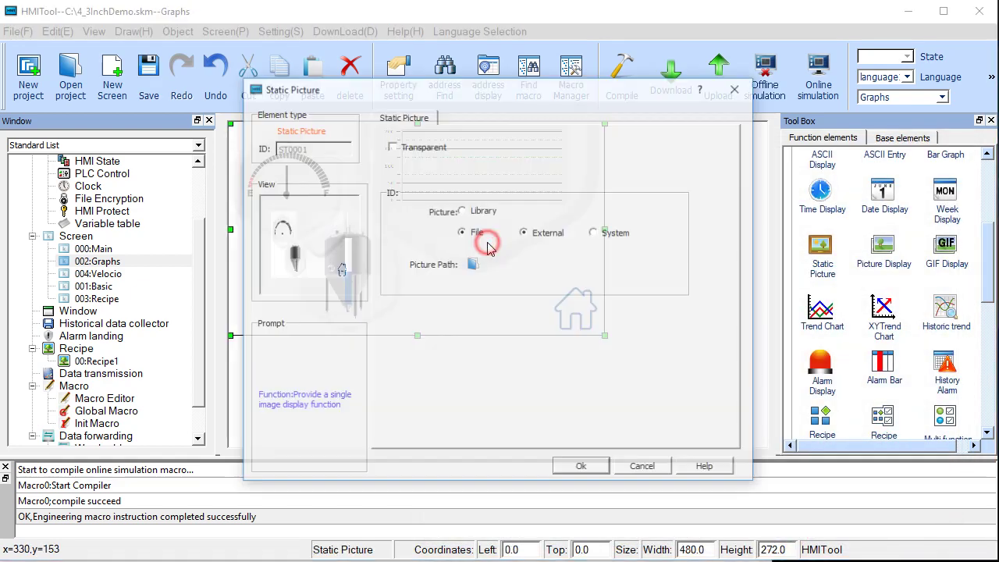
{"action": "left_click_drag", "start_coordinate": [484, 99], "coordinate": [701, 91]}
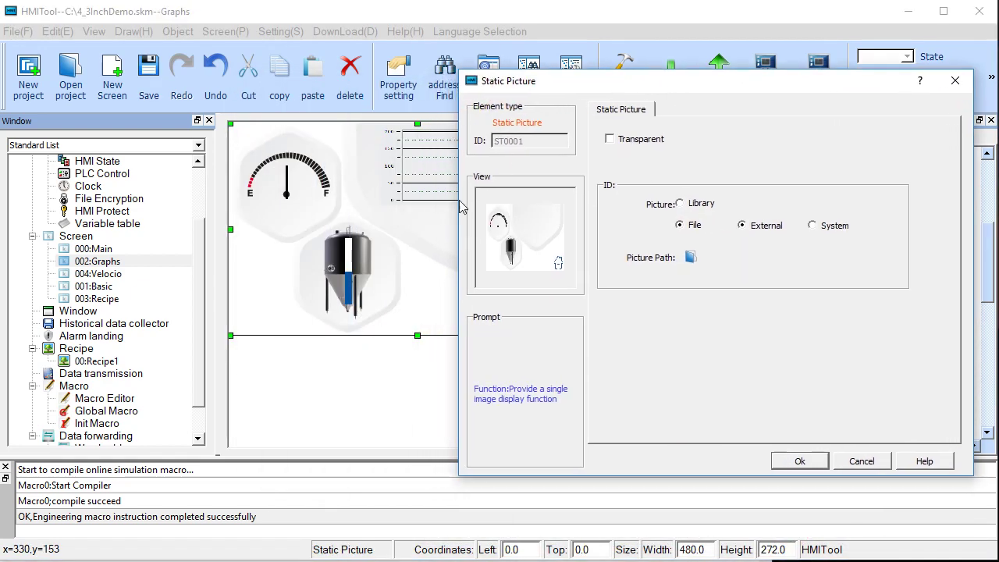
{"action": "left_click", "coordinate": [955, 81]}
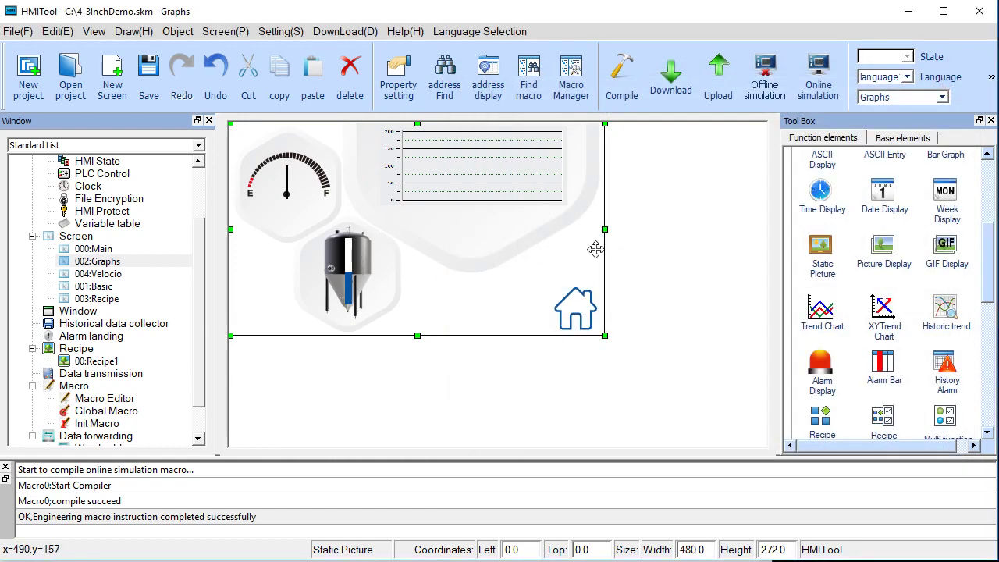
{"action": "left_click", "coordinate": [644, 232]}
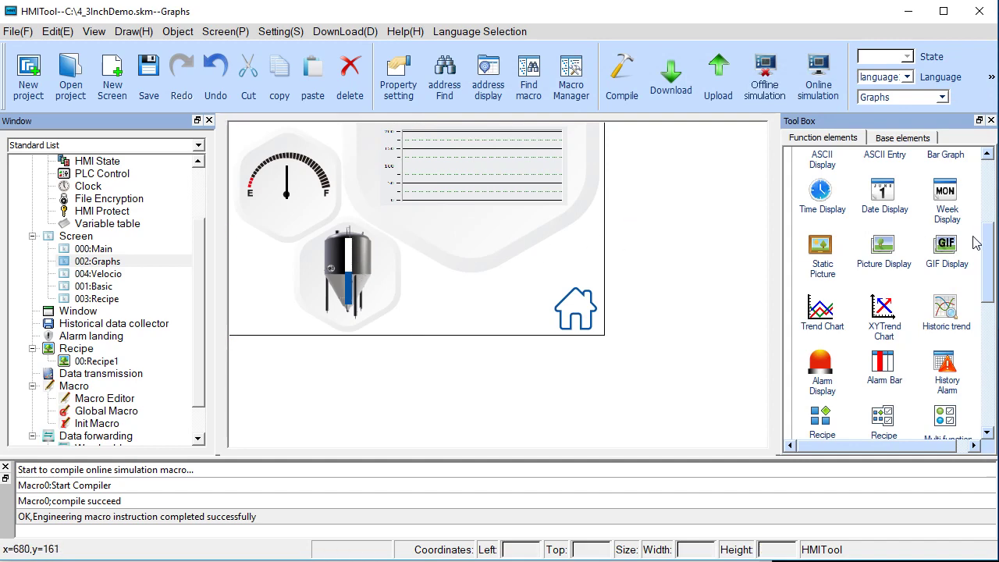
{"action": "scroll", "coordinate": [976, 312], "scroll_direction": "down", "scroll_amount": 10}
{"action": "scroll", "coordinate": [990, 335], "scroll_direction": "up", "scroll_amount": 1}
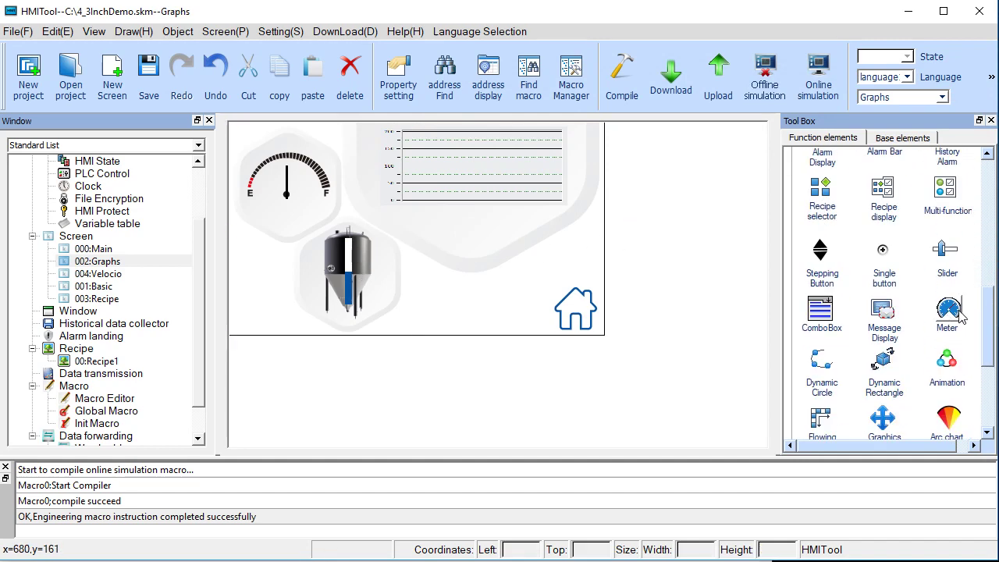
{"action": "left_click_drag", "start_coordinate": [987, 330], "coordinate": [990, 184]}
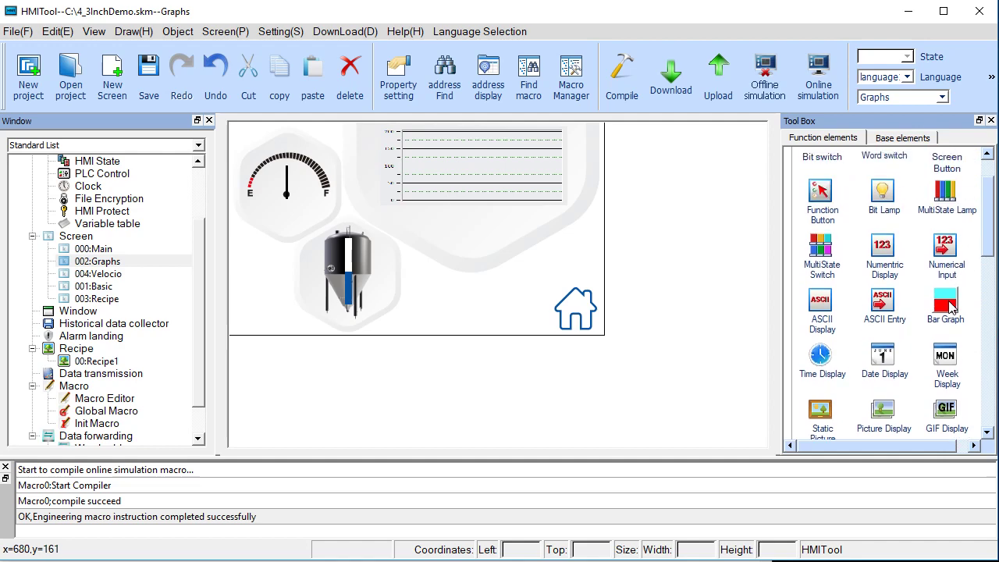
{"action": "double_click", "coordinate": [347, 265]}
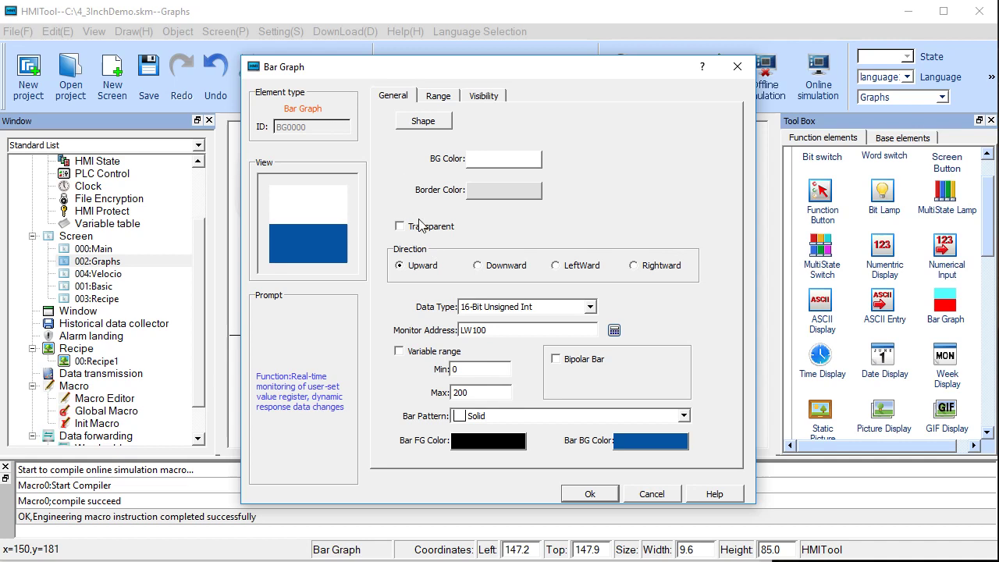
{"action": "left_click", "coordinate": [439, 99]}
{"action": "left_click", "coordinate": [394, 126]}
{"action": "left_click", "coordinate": [396, 125]}
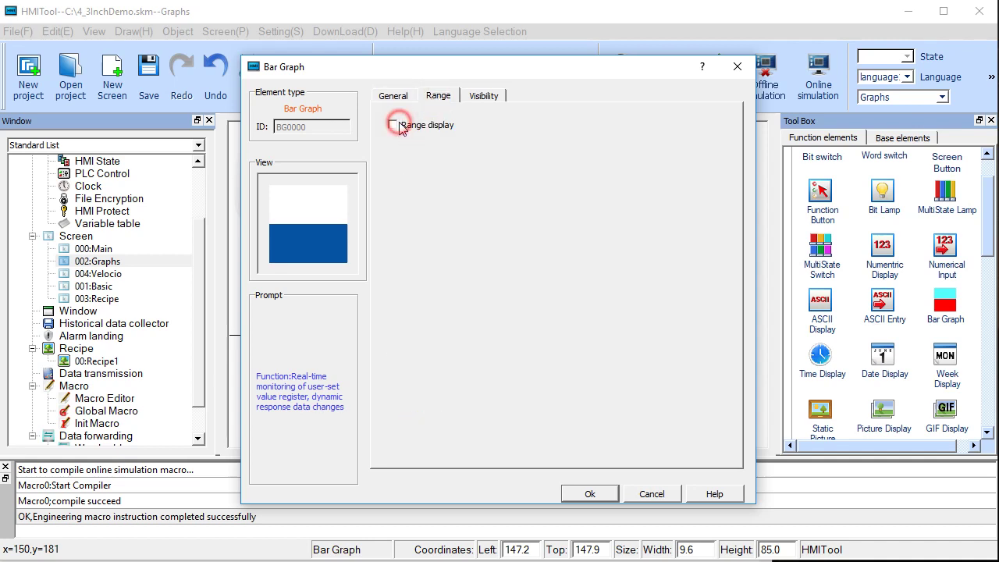
{"action": "left_click", "coordinate": [400, 97]}
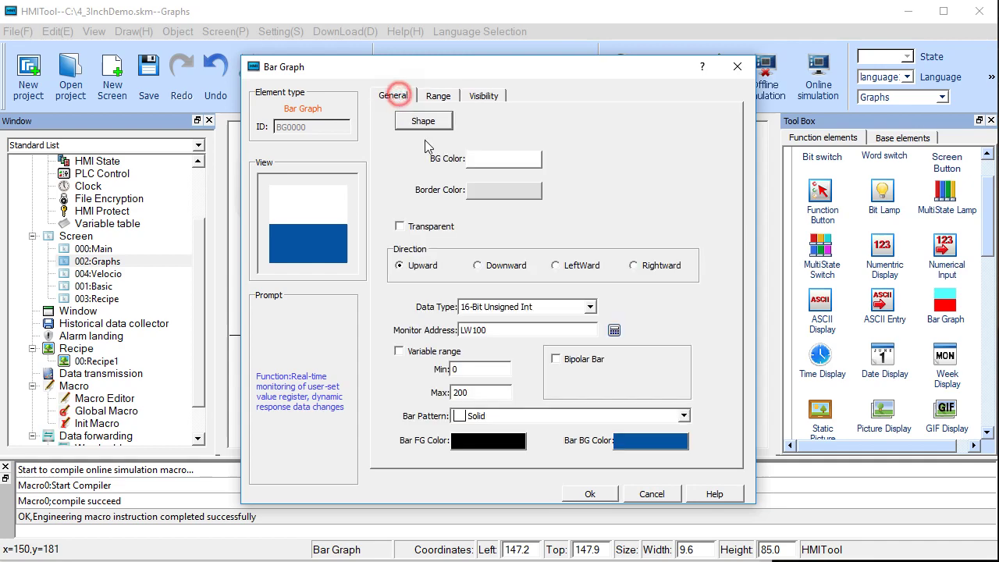
{"action": "left_click", "coordinate": [590, 495]}
Step: Review the Trend Chart's Read Address LW100 and its Pen tab colours, returning to General
{"action": "double_click", "coordinate": [499, 189]}
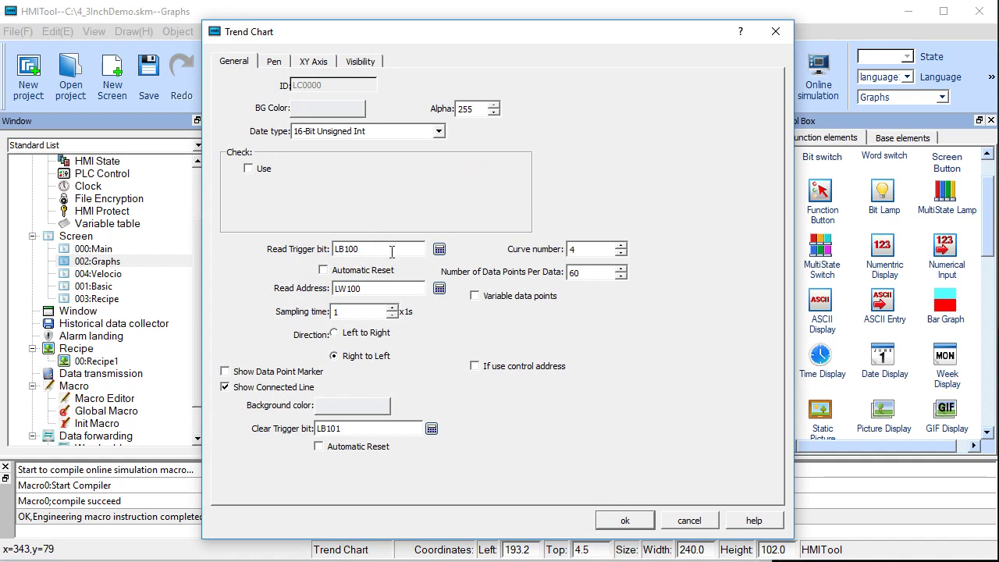
{"action": "left_click", "coordinate": [346, 290]}
{"action": "left_click", "coordinate": [275, 63]}
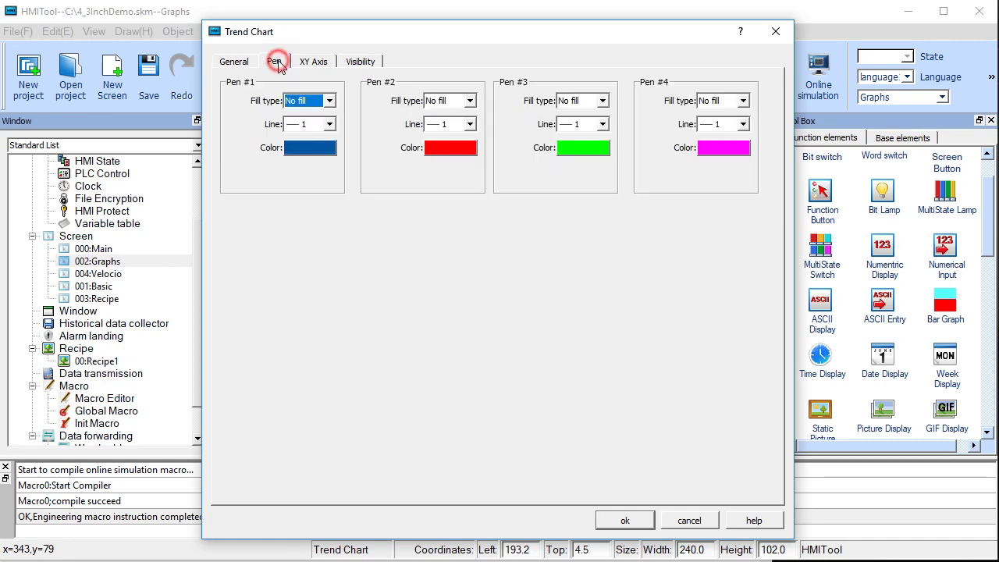
{"action": "mouse_move", "coordinate": [340, 40]}
{"action": "left_mouse_down"}
{"action": "mouse_move", "coordinate": [726, 164]}
{"action": "mouse_move", "coordinate": [503, 147]}
{"action": "mouse_move", "coordinate": [343, 32]}
{"action": "left_mouse_up"}
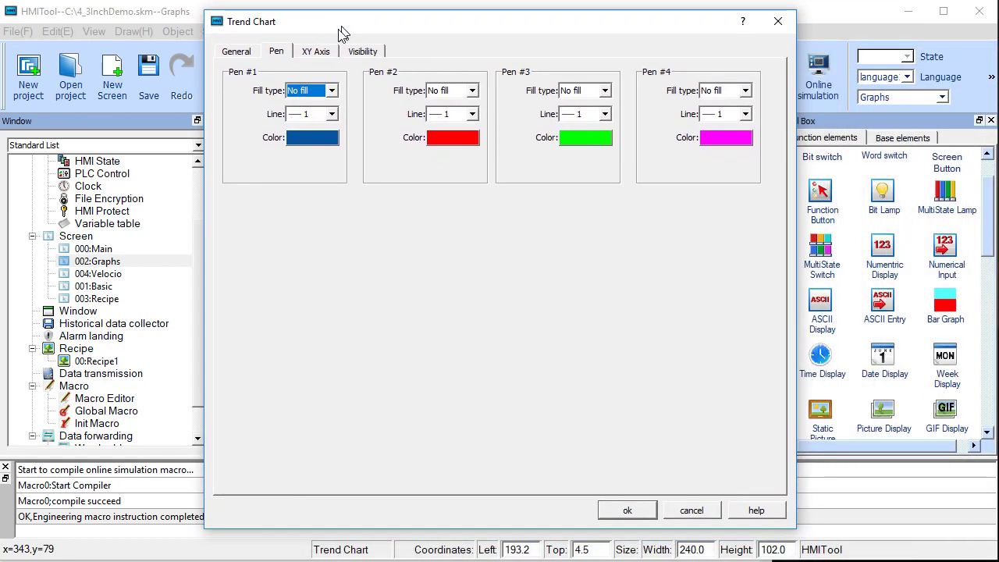
{"action": "left_click", "coordinate": [236, 51]}
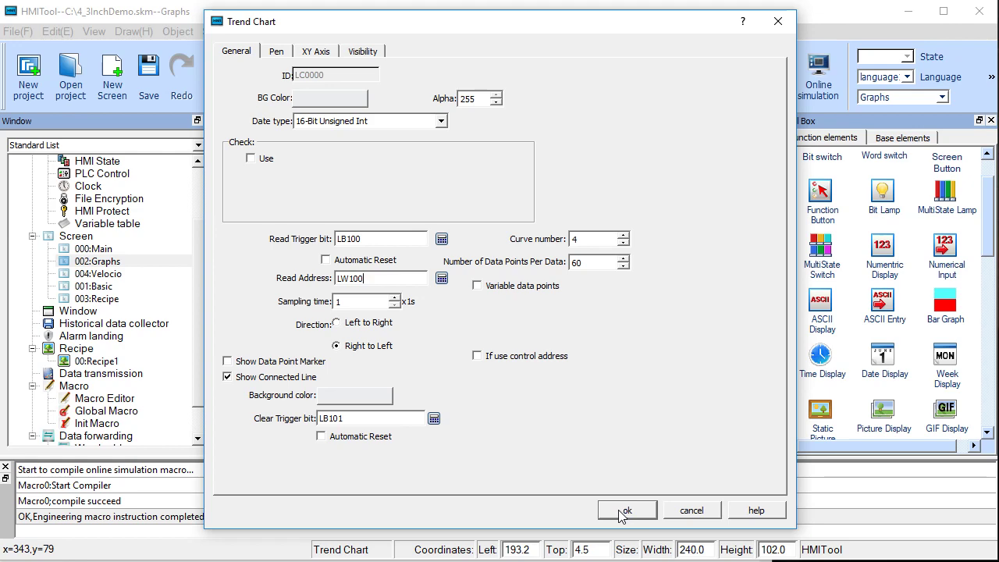
Step: Confirm the trend chart, then open Macro0 in the Macro Editor and inspect its ReadGraph variable
{"action": "left_click", "coordinate": [624, 512]}
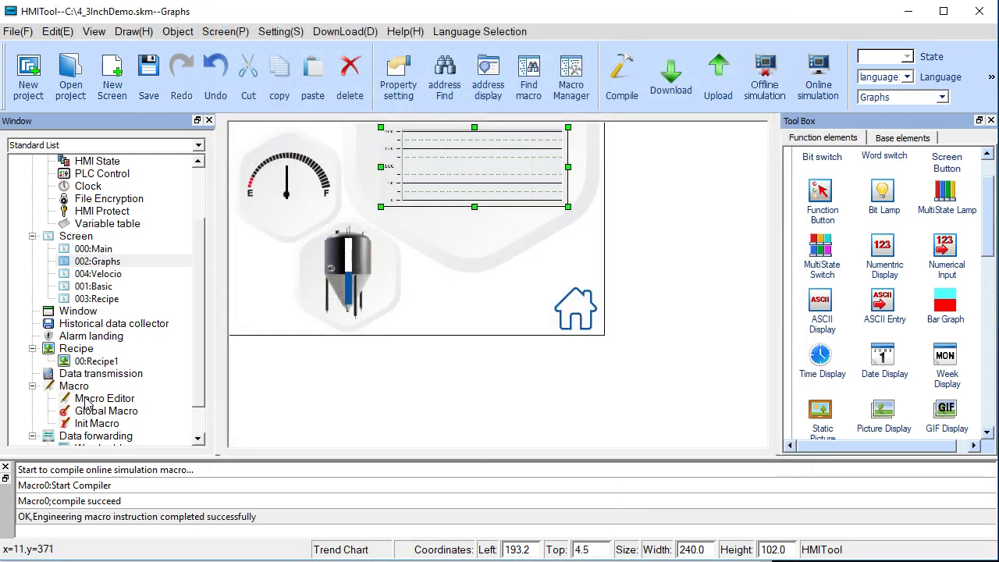
{"action": "left_click", "coordinate": [75, 385]}
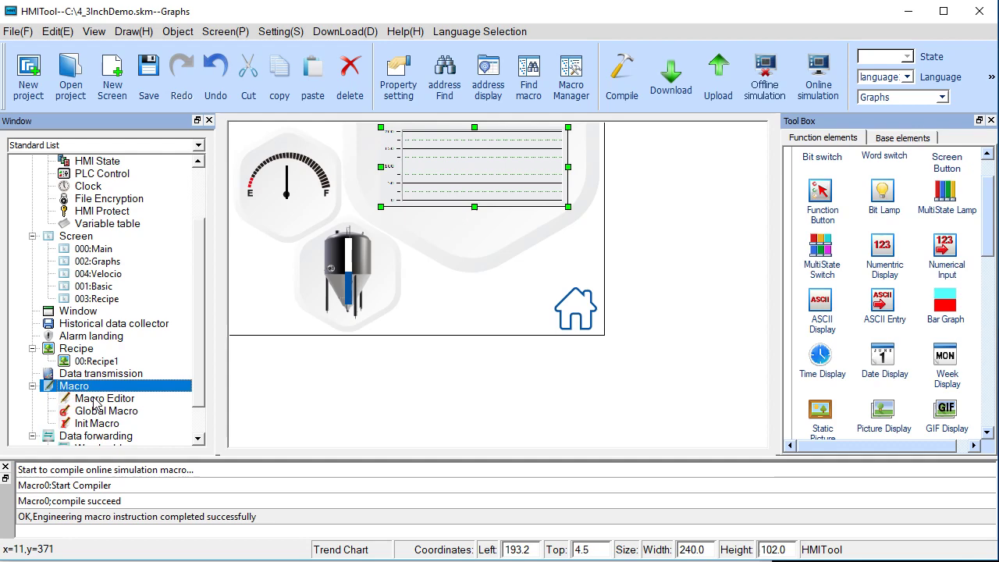
{"action": "double_click", "coordinate": [97, 399]}
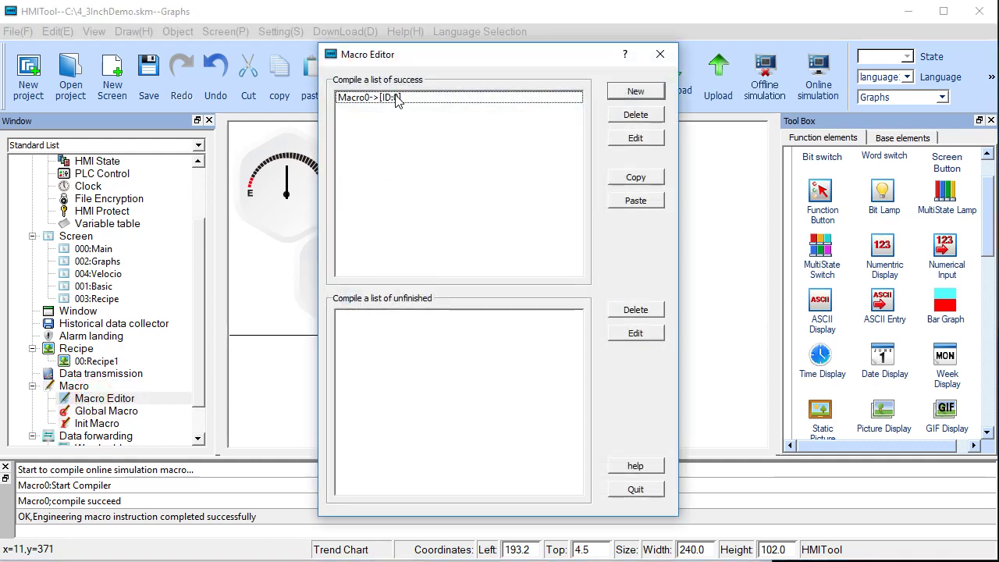
{"action": "double_click", "coordinate": [395, 97]}
{"action": "scroll", "coordinate": [375, 194], "scroll_direction": "down", "scroll_amount": 2}
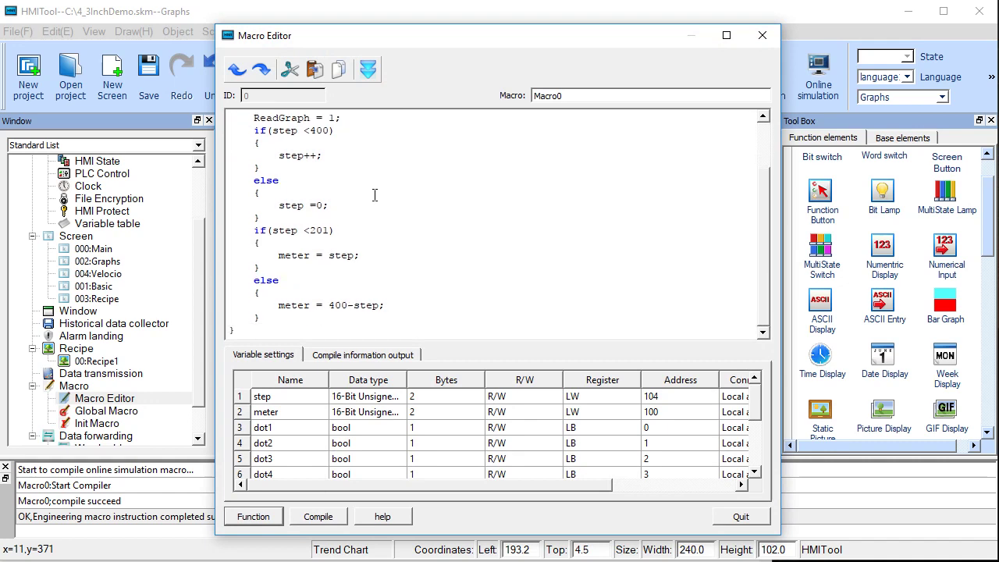
{"action": "scroll", "coordinate": [375, 194], "scroll_direction": "up", "scroll_amount": 2}
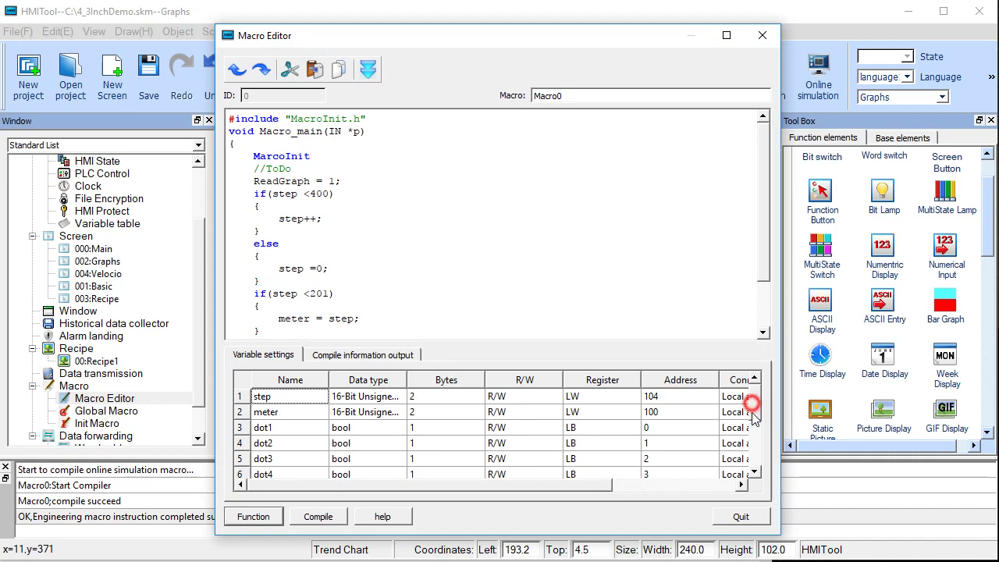
{"action": "left_click_drag", "start_coordinate": [752, 403], "coordinate": [763, 450]}
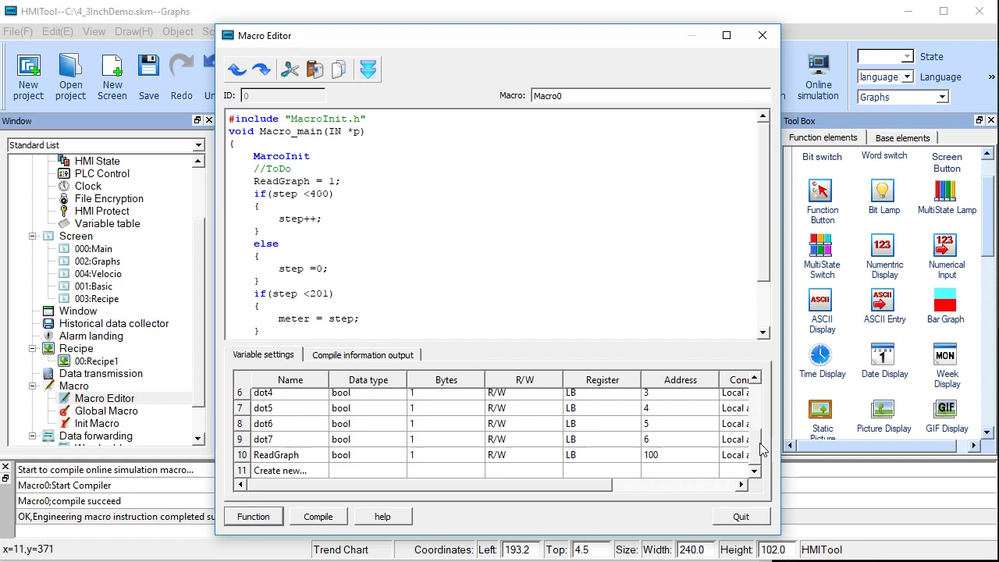
{"action": "left_click", "coordinate": [589, 457]}
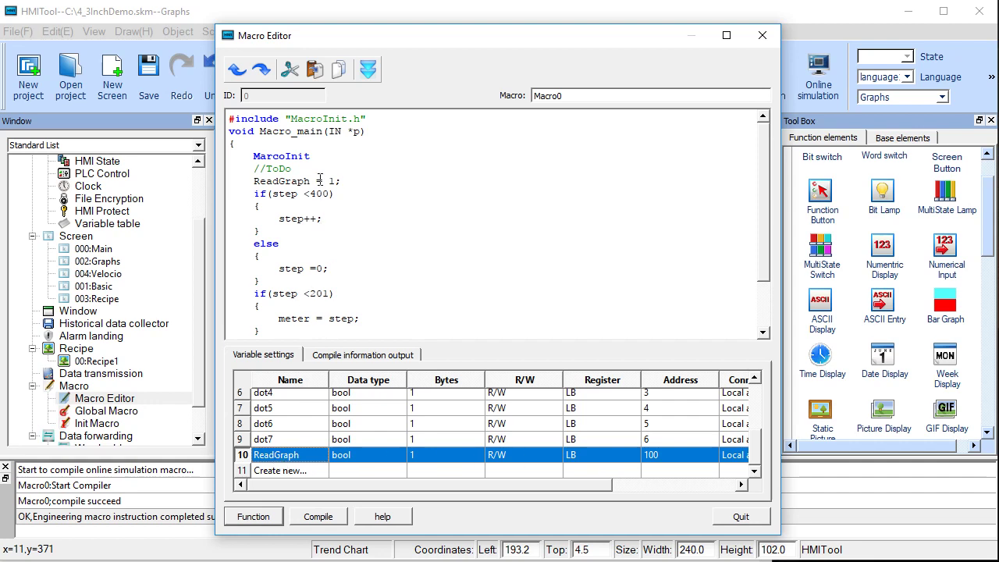
Step: Read through Macro0's code ramping meter (LW100) up and down via step (LW104)
{"action": "left_click", "coordinate": [274, 183]}
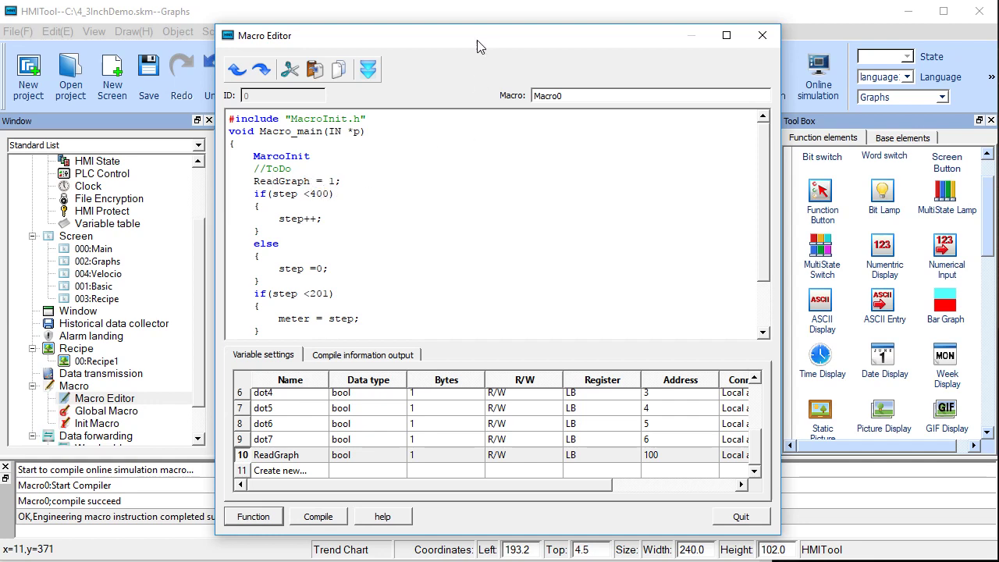
{"action": "left_click", "coordinate": [271, 194]}
{"action": "scroll", "coordinate": [299, 214], "scroll_direction": "down", "scroll_amount": 2}
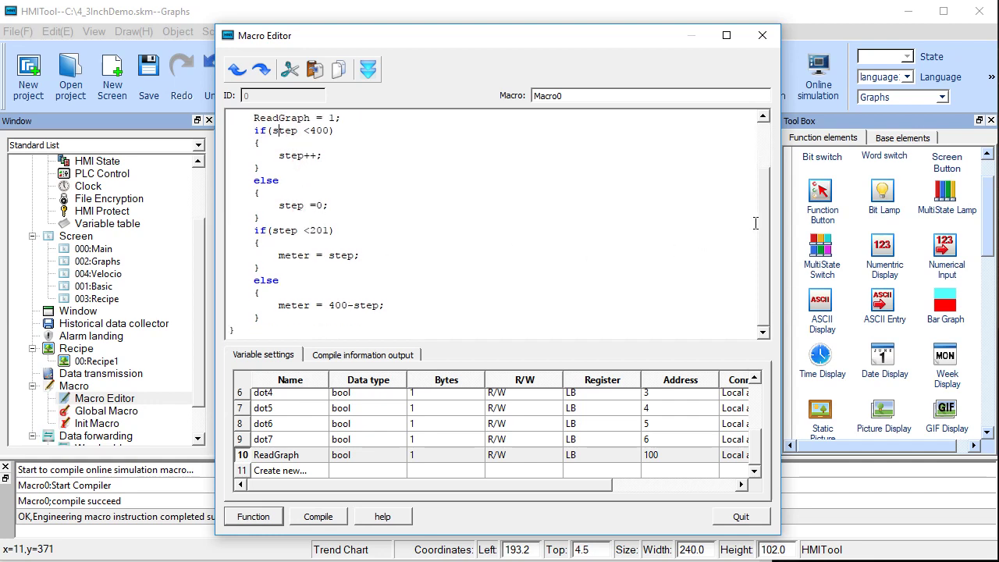
{"action": "scroll", "coordinate": [762, 229], "scroll_direction": "up", "scroll_amount": 2}
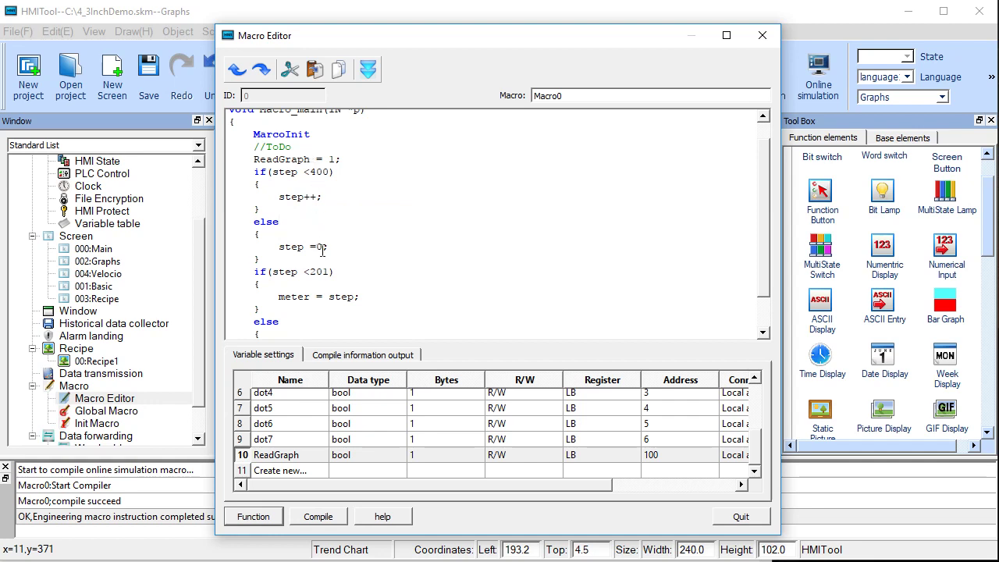
{"action": "scroll", "coordinate": [339, 275], "scroll_direction": "down", "scroll_amount": 1}
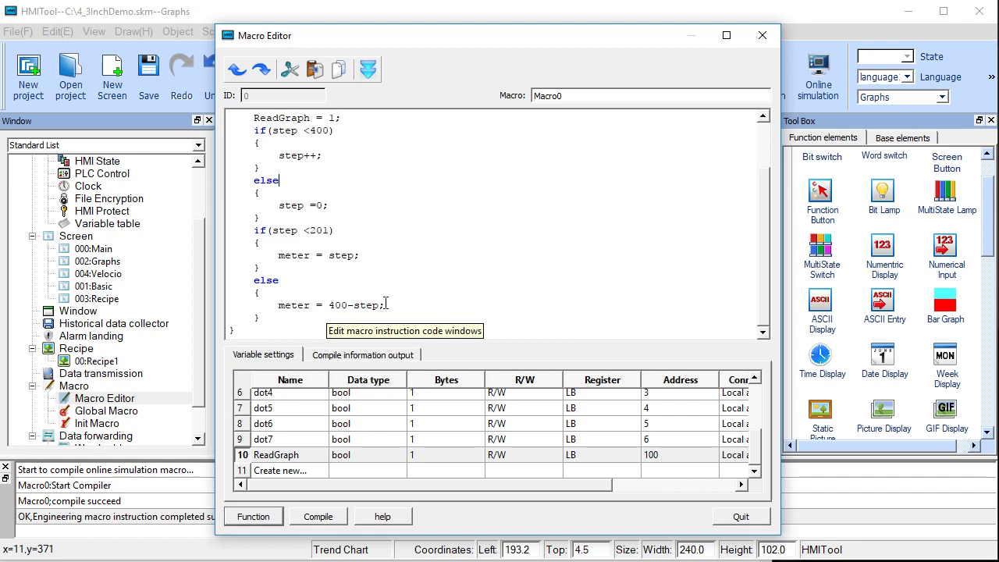
{"action": "scroll", "coordinate": [386, 305], "scroll_direction": "up", "scroll_amount": 2}
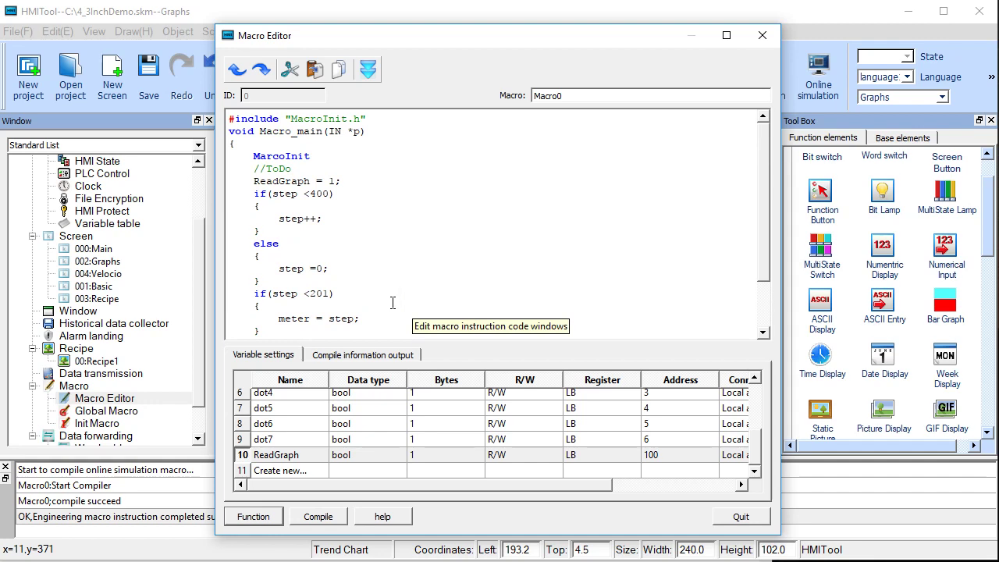
{"action": "scroll", "coordinate": [364, 283], "scroll_direction": "down", "scroll_amount": 2}
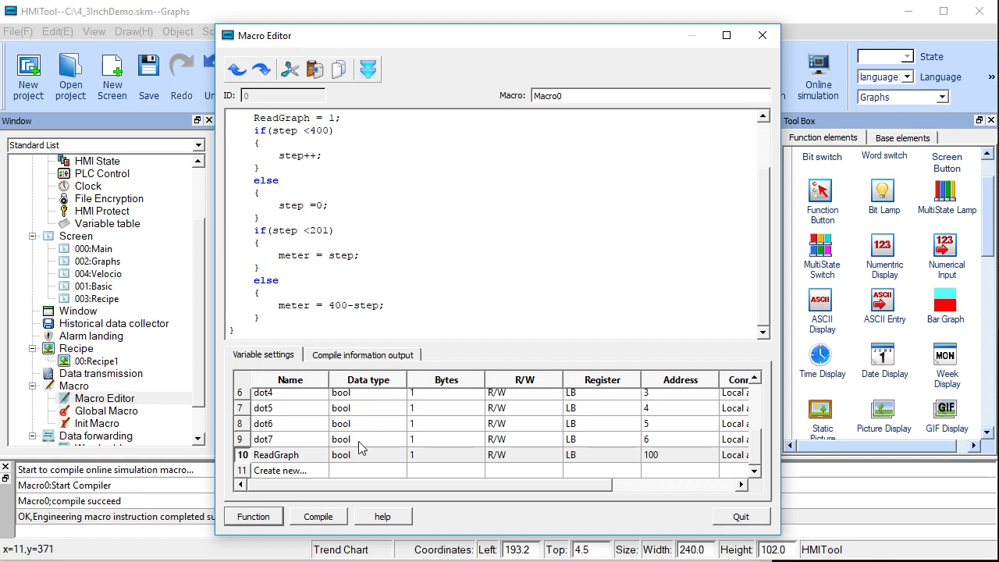
{"action": "scroll", "coordinate": [380, 450], "scroll_direction": "up", "scroll_amount": 2}
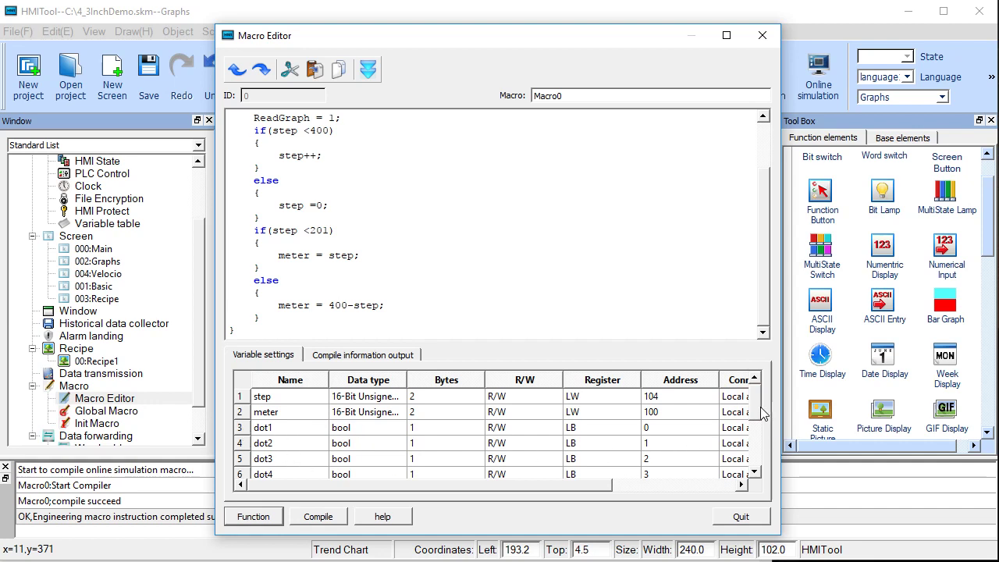
Step: Delete the dot1, dot2 and dot4 variables from Macro0's Variable settings table
{"action": "left_click_drag", "start_coordinate": [754, 398], "coordinate": [756, 434]}
{"action": "scroll", "coordinate": [608, 422], "scroll_direction": "up", "scroll_amount": 1}
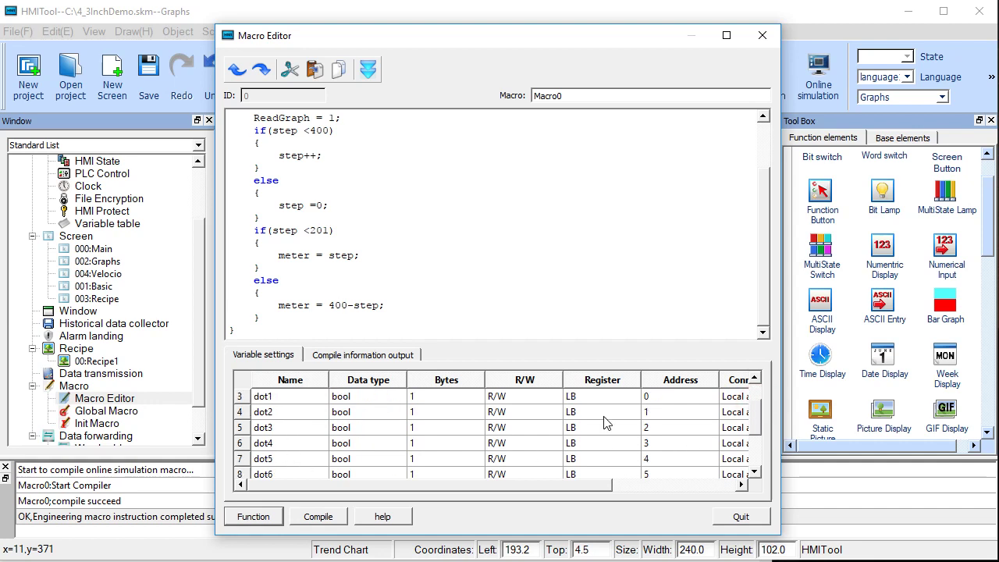
{"action": "right_click", "coordinate": [305, 397]}
{"action": "left_click", "coordinate": [317, 441]}
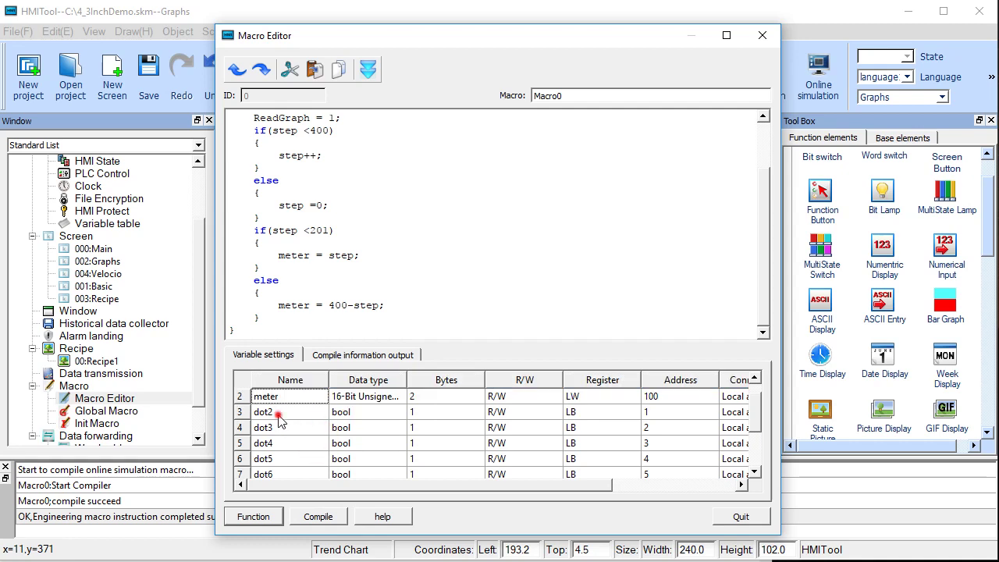
{"action": "right_click", "coordinate": [289, 413]}
{"action": "left_click", "coordinate": [297, 459]}
{"action": "right_click", "coordinate": [281, 427]}
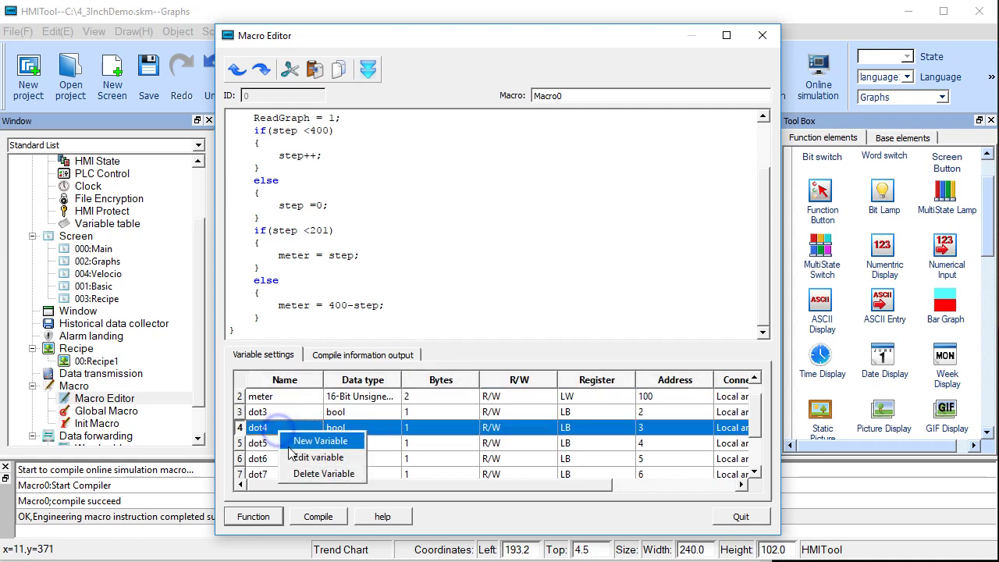
{"action": "left_click", "coordinate": [297, 458]}
Step: Delete the remaining dot5, dot6, dot3 and dot7 variables
{"action": "right_click", "coordinate": [276, 435]}
{"action": "left_click", "coordinate": [290, 472]}
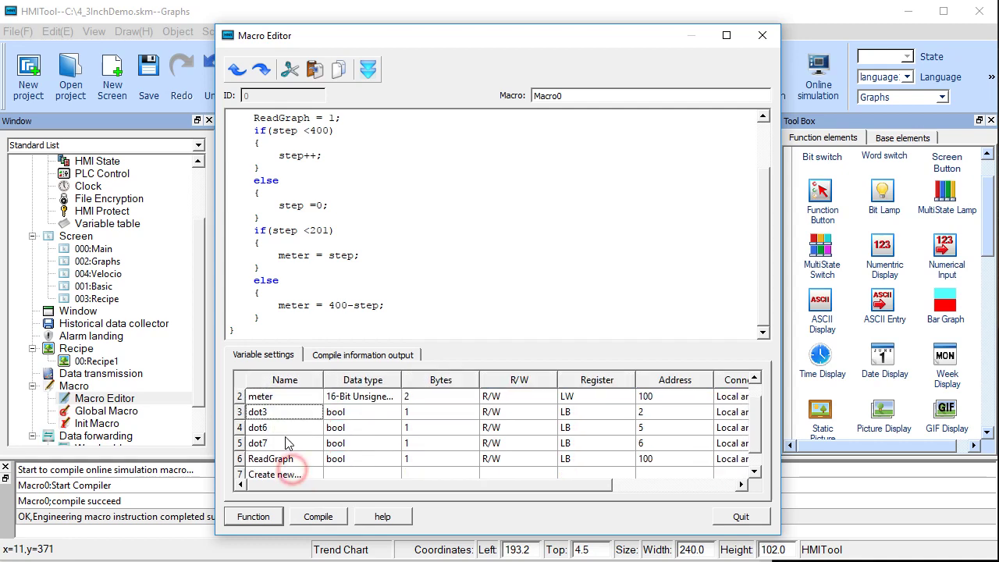
{"action": "right_click", "coordinate": [283, 429]}
{"action": "left_click", "coordinate": [304, 475]}
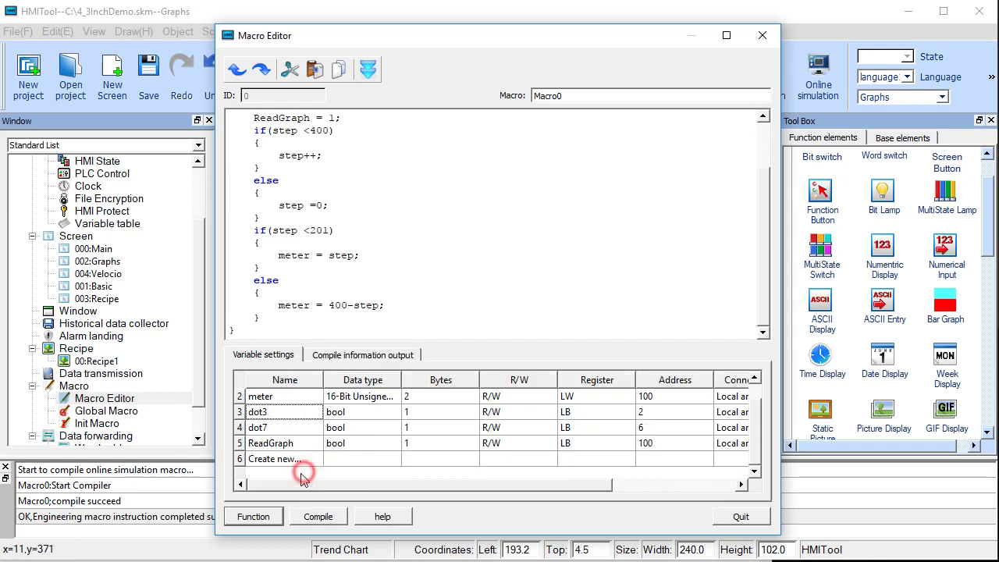
{"action": "right_click", "coordinate": [278, 412]}
{"action": "left_click", "coordinate": [293, 458]}
{"action": "left_click", "coordinate": [279, 428]}
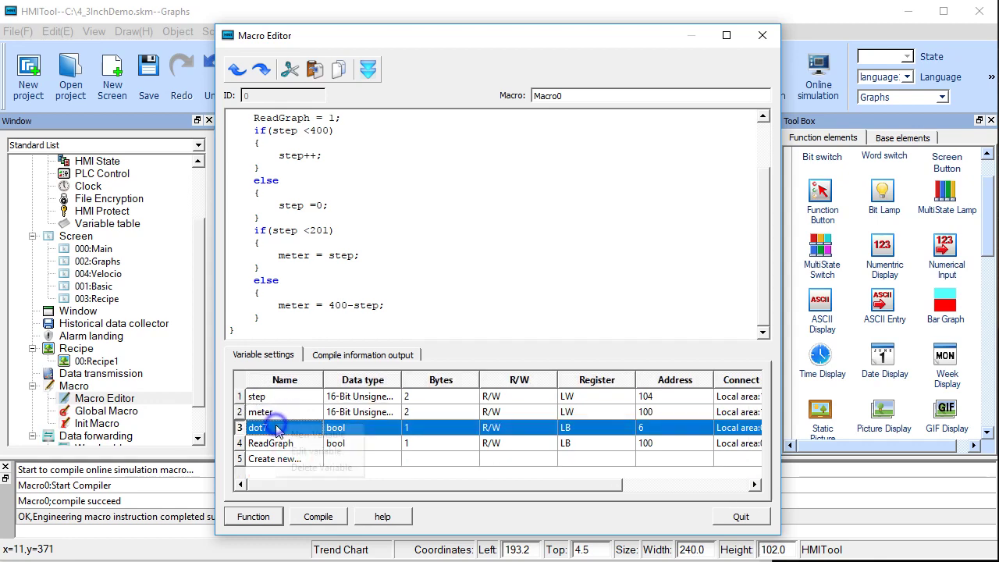
{"action": "right_click", "coordinate": [281, 428]}
{"action": "left_click", "coordinate": [304, 468]}
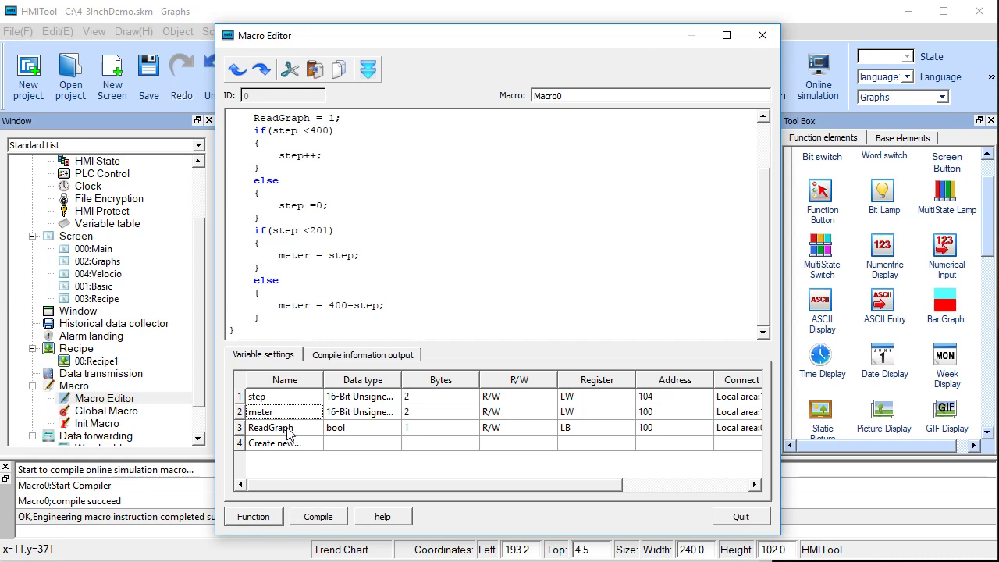
Step: Remove the semicolon after step =0 and compile Macro0 to see the error
{"action": "scroll", "coordinate": [372, 276], "scroll_direction": "up", "scroll_amount": 2}
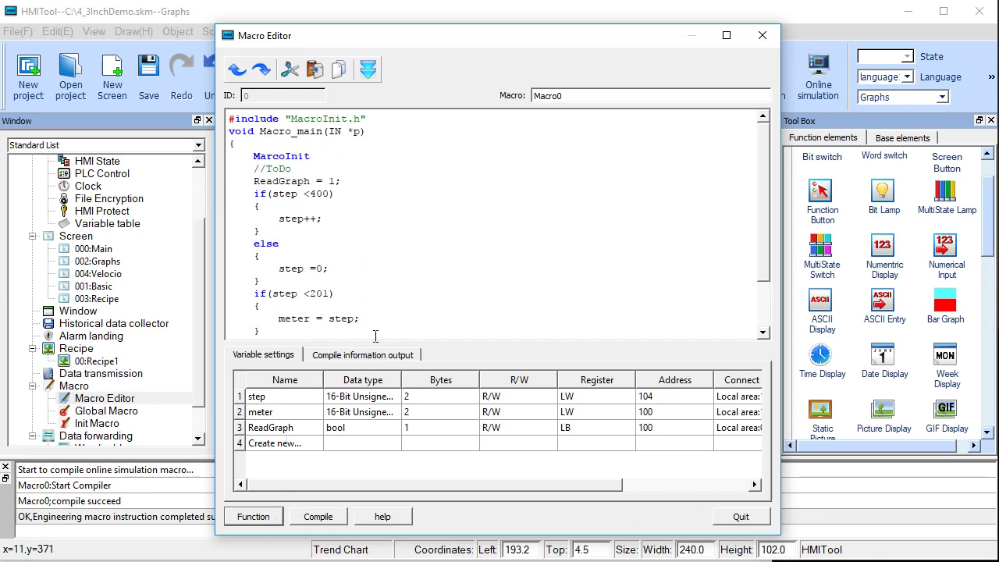
{"action": "left_click", "coordinate": [318, 518]}
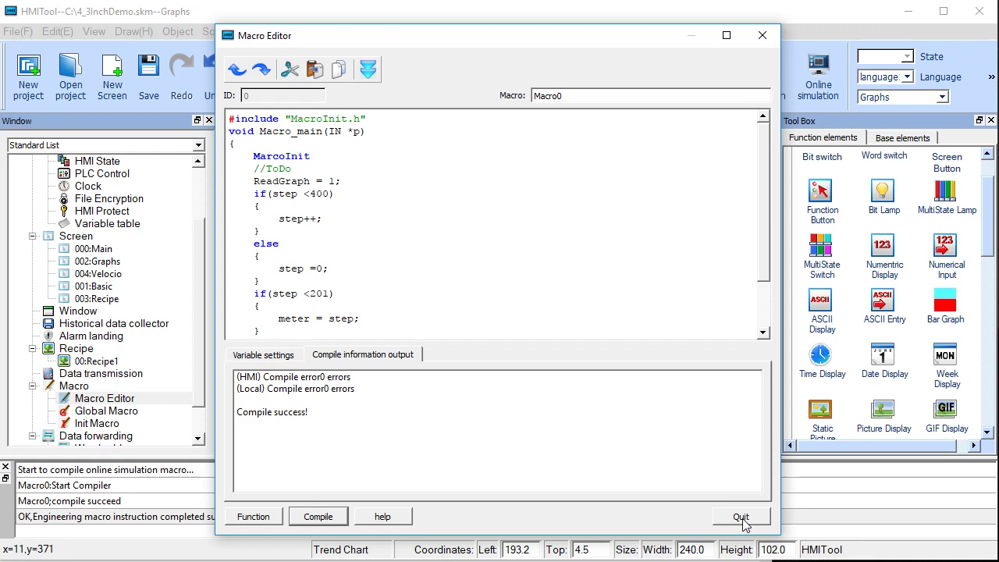
{"action": "left_click", "coordinate": [349, 268]}
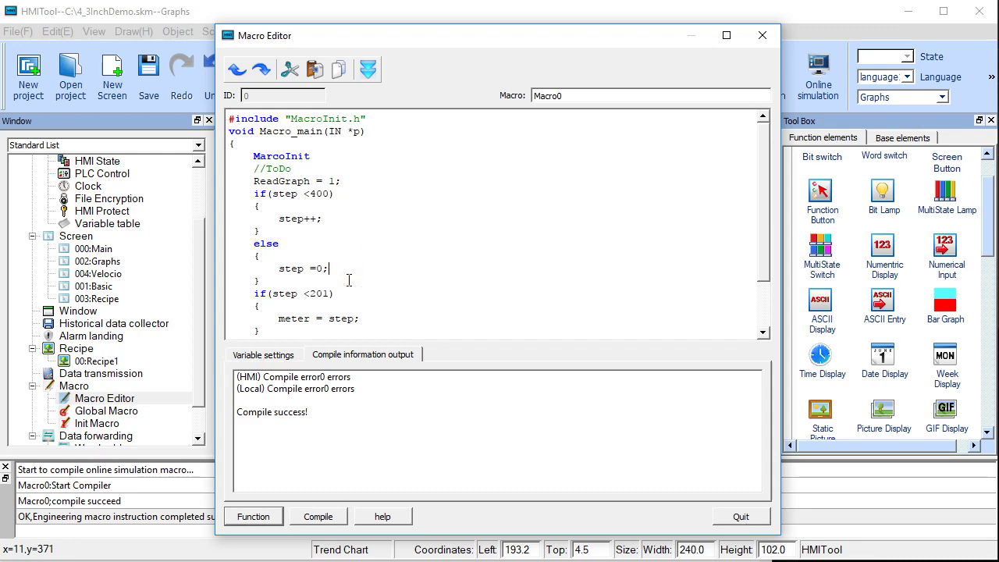
{"action": "left_click", "coordinate": [259, 516]}
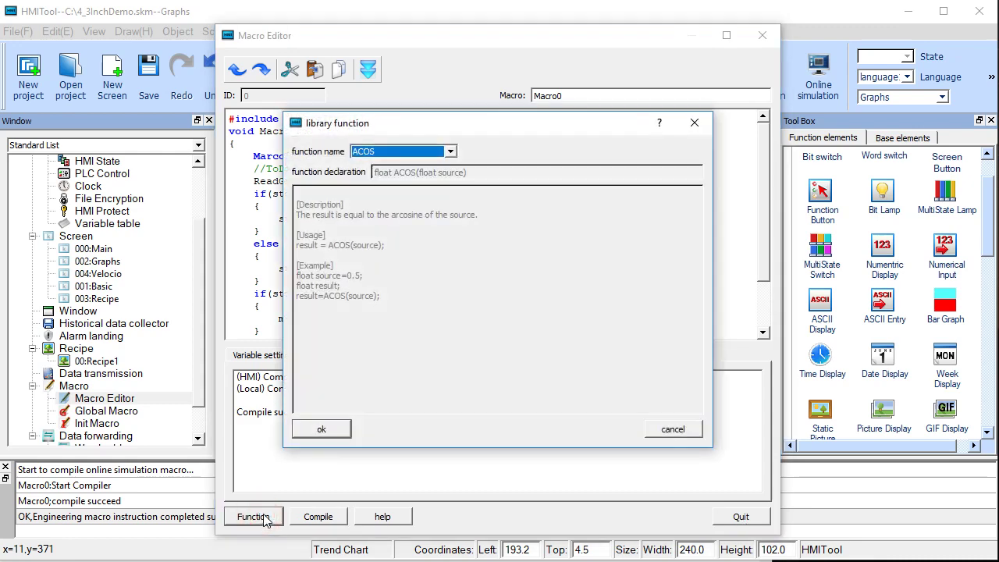
{"action": "left_click", "coordinate": [669, 426]}
{"action": "left_click", "coordinate": [319, 516]}
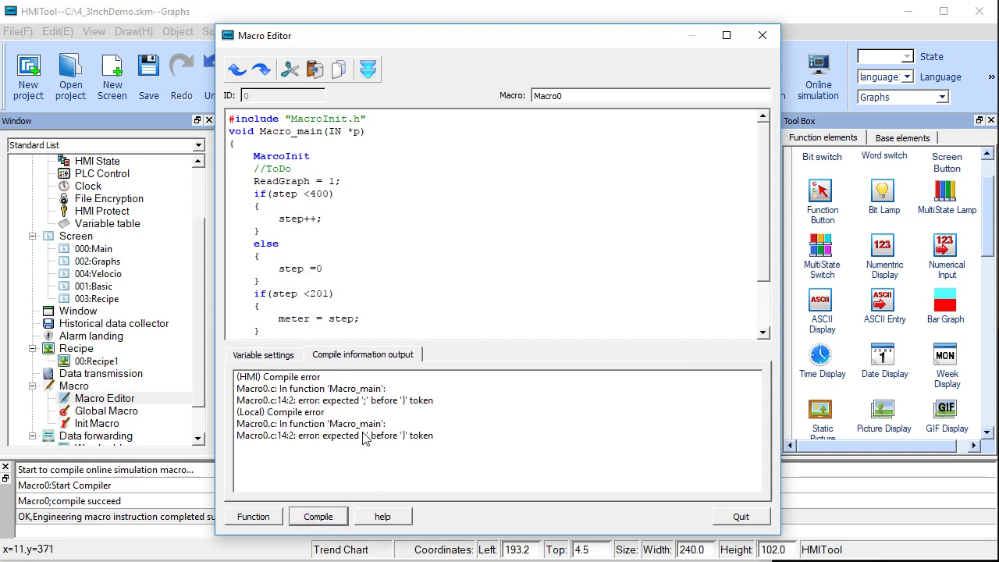
Step: Restore the semicolon, recompile Macro0 successfully, and close its code
{"action": "left_click", "coordinate": [324, 266]}
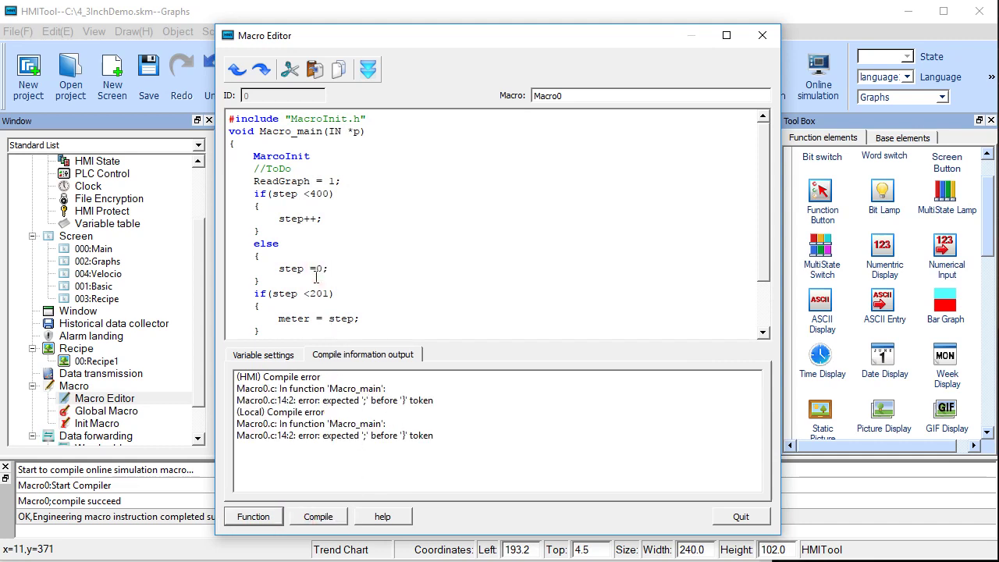
{"action": "left_click", "coordinate": [318, 516]}
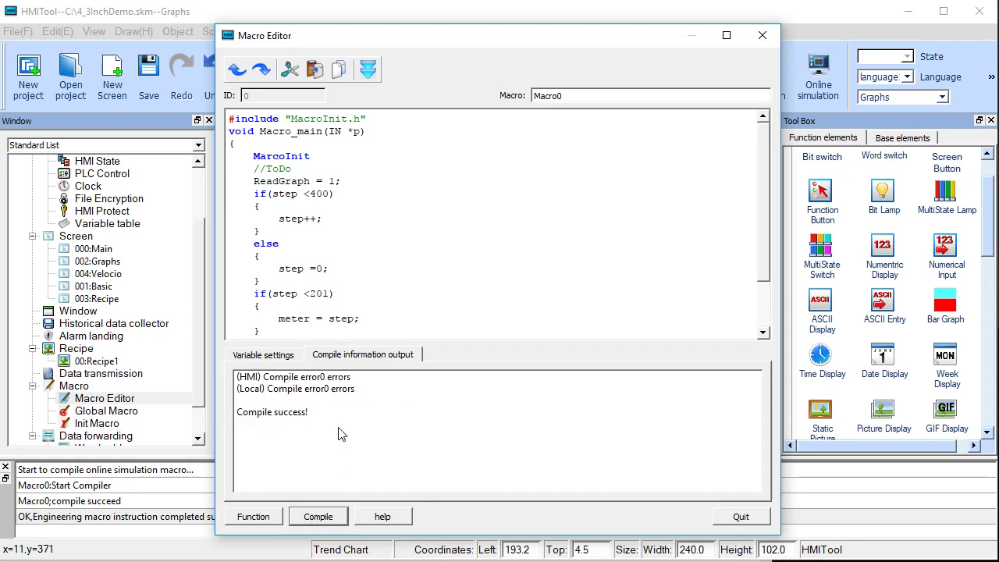
{"action": "left_click", "coordinate": [747, 519]}
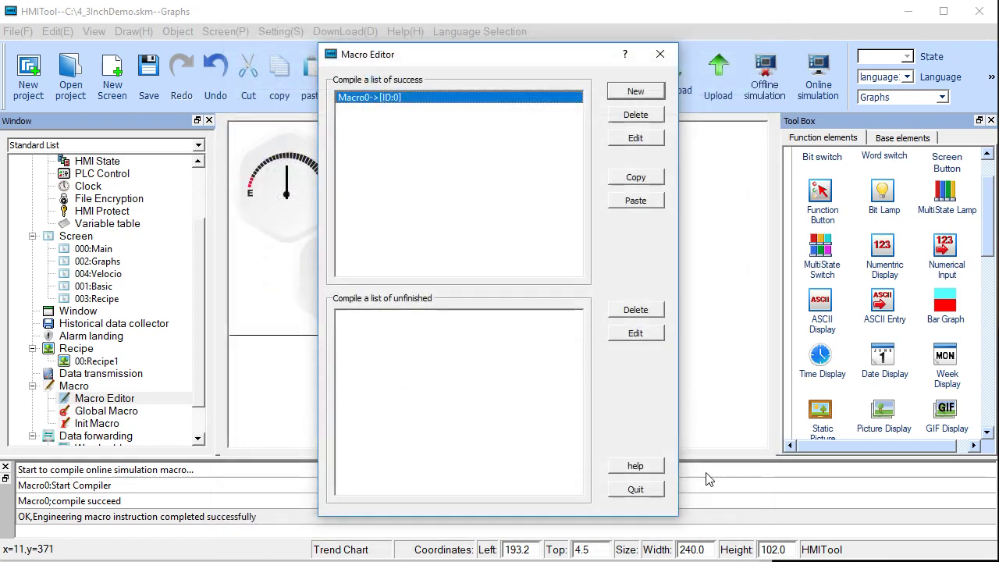
Step: Close the Macro Editor, preview a Bit Switch's Use Macro option listing Macro0, then discard it
{"action": "left_click", "coordinate": [660, 56]}
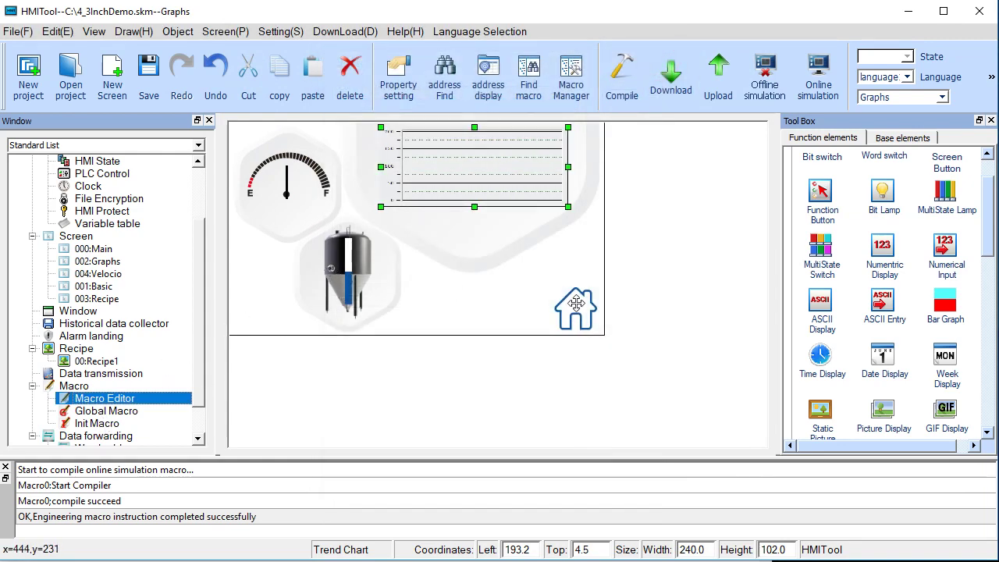
{"action": "left_click_drag", "start_coordinate": [986, 203], "coordinate": [985, 183]}
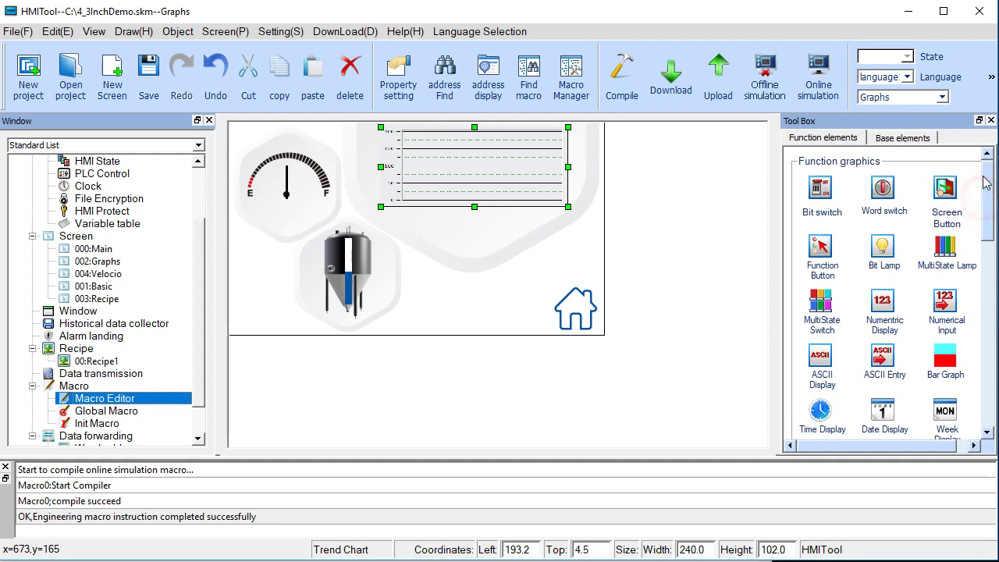
{"action": "left_click", "coordinate": [828, 192]}
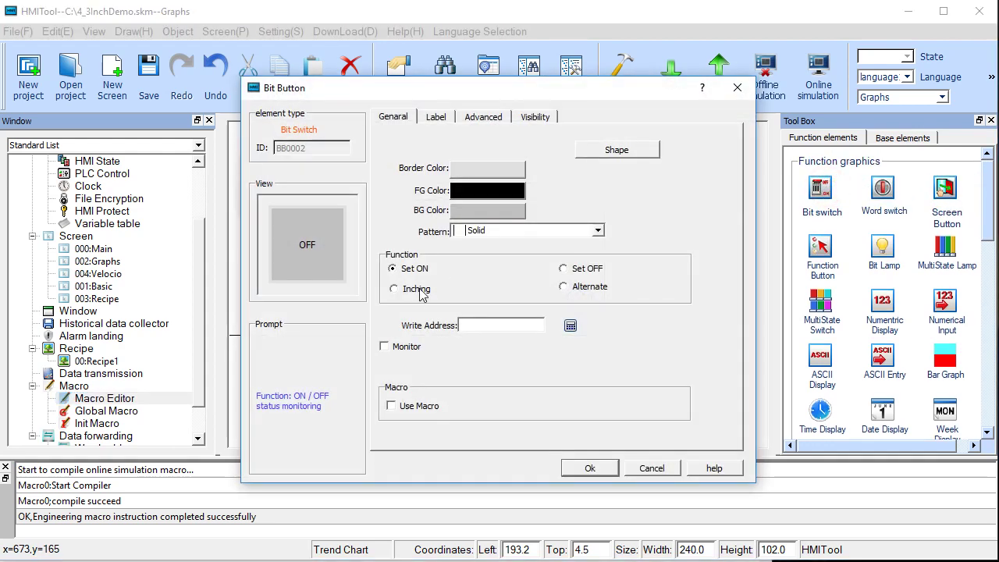
{"action": "left_click", "coordinate": [391, 406]}
{"action": "left_click", "coordinate": [676, 406]}
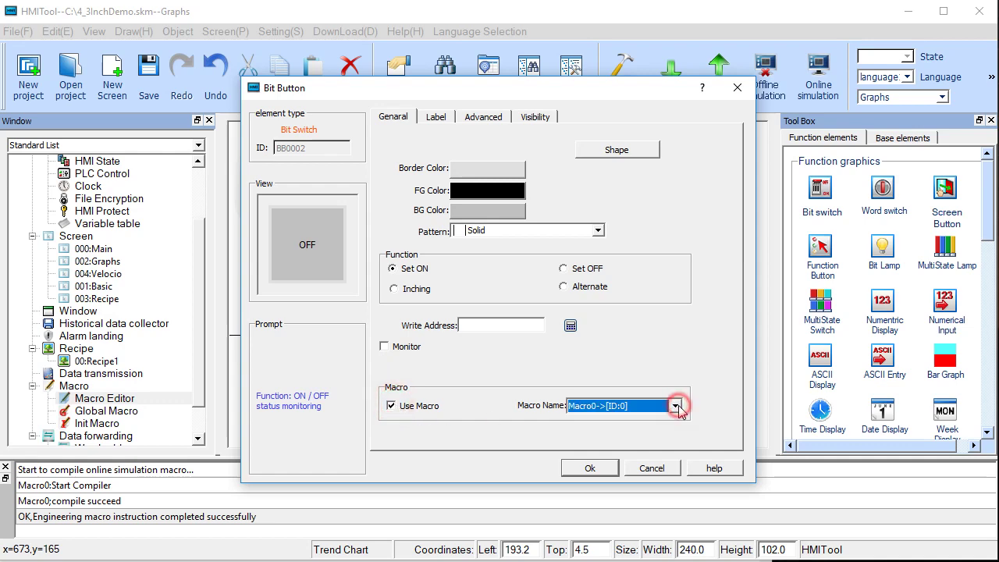
{"action": "left_click", "coordinate": [685, 331]}
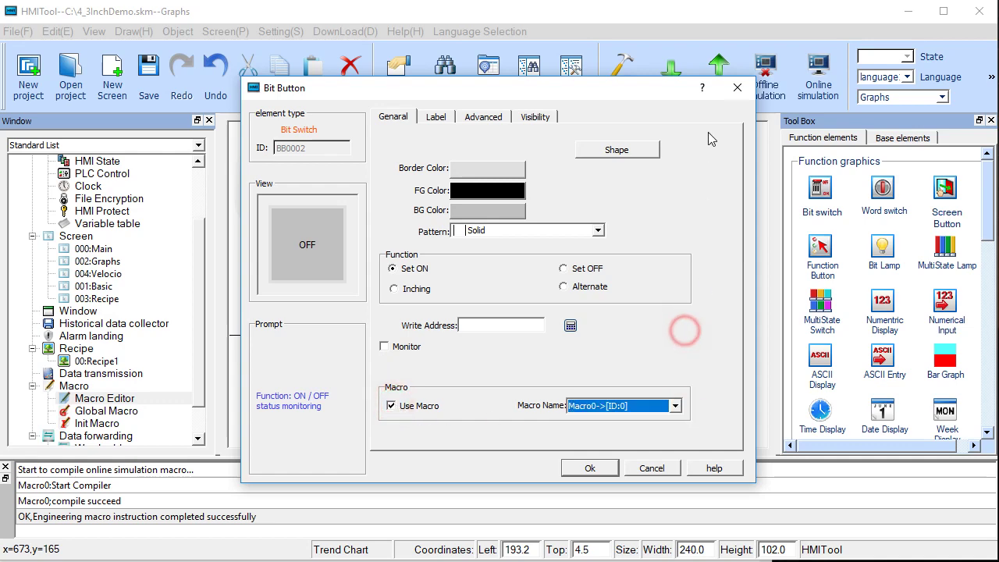
{"action": "left_click", "coordinate": [737, 87]}
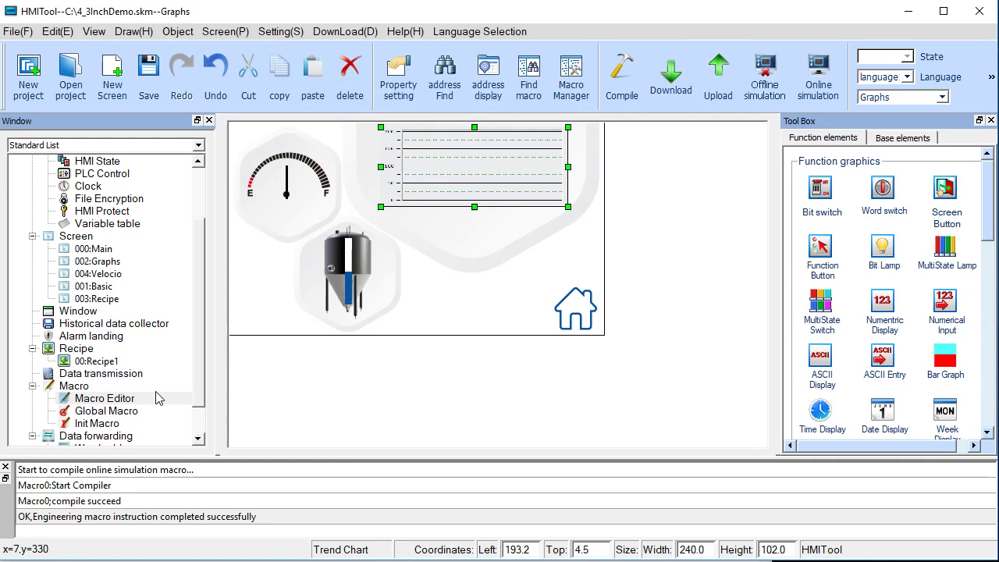
Step: Set Macro0->[ID:0] as global macro row 1 with a 50 ms frequency
{"action": "double_click", "coordinate": [102, 410]}
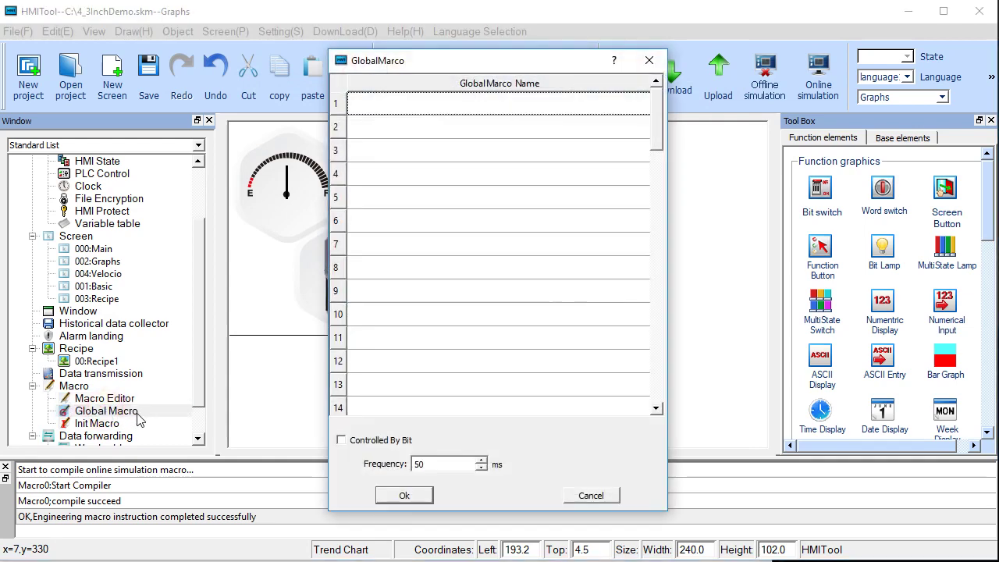
{"action": "left_click", "coordinate": [643, 104]}
{"action": "left_click", "coordinate": [643, 104]}
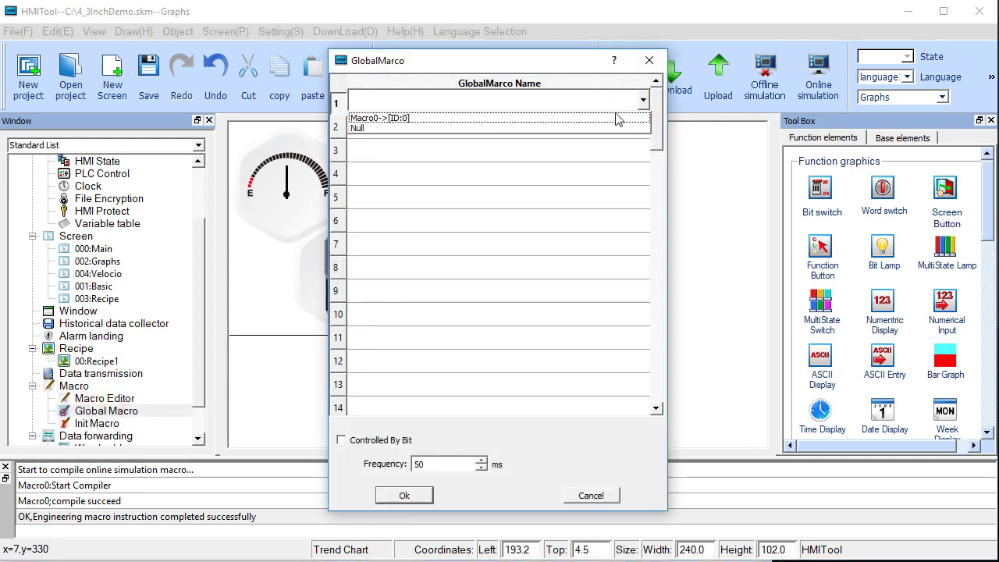
{"action": "left_click", "coordinate": [424, 118]}
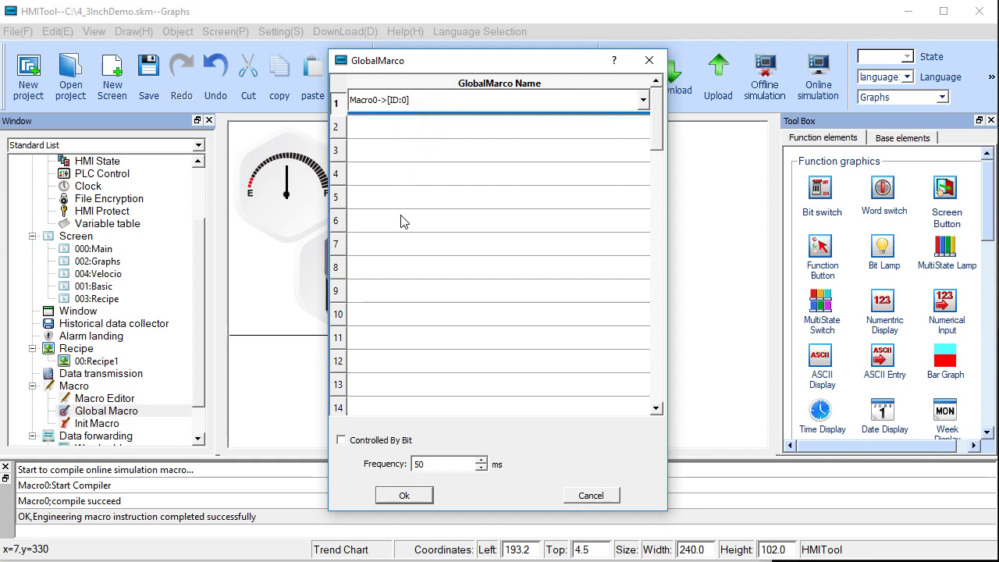
{"action": "left_click", "coordinate": [402, 497]}
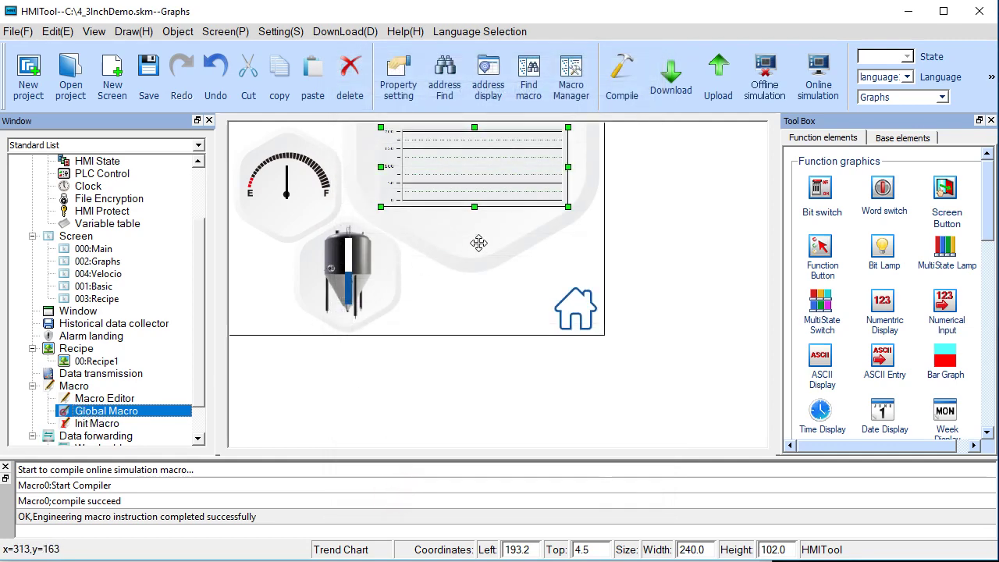
{"action": "double_click", "coordinate": [502, 170]}
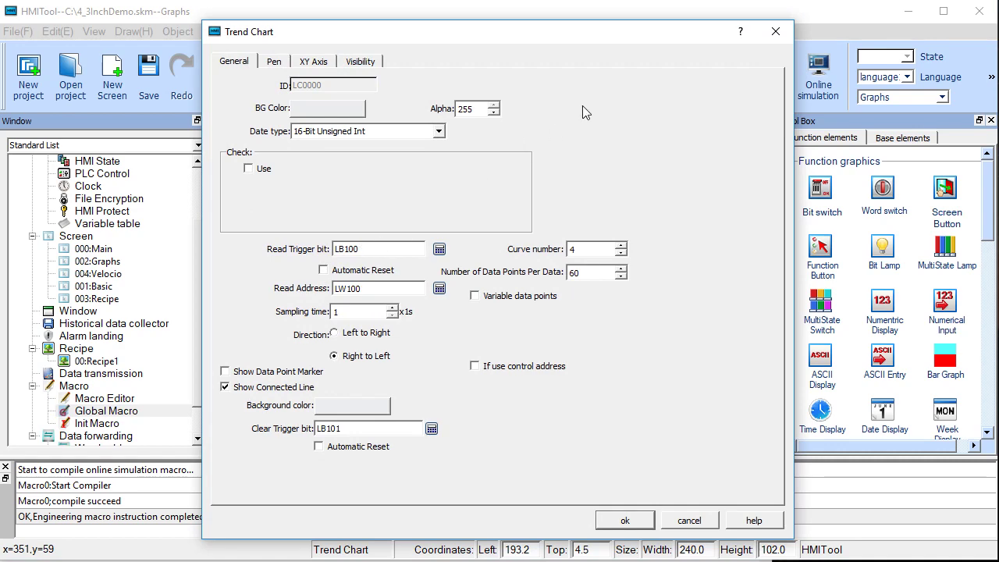
{"action": "left_click", "coordinate": [775, 31]}
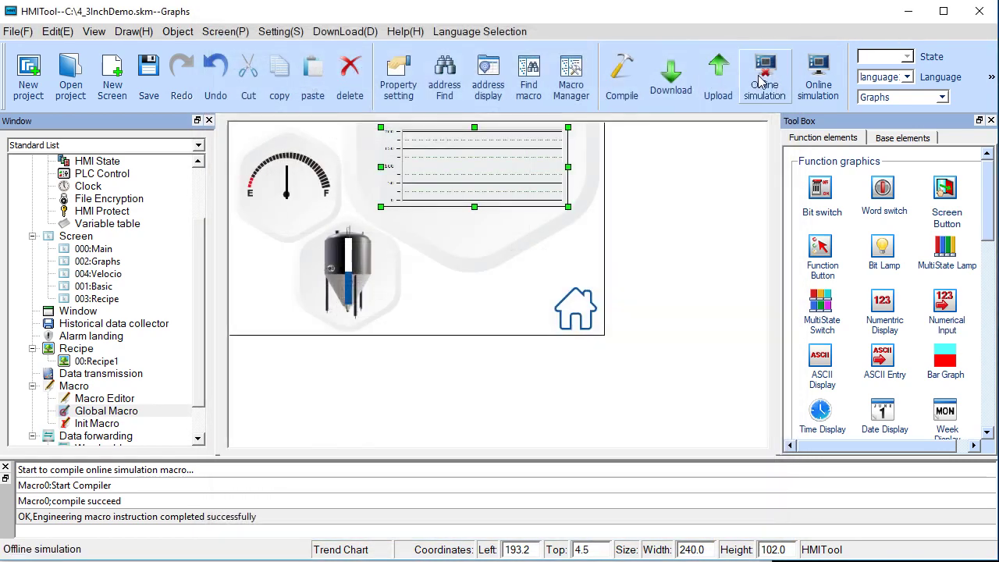
Step: Save and simulate the Graphs screen offline with the macro-driven gauge, tank and trend, then exit
{"action": "left_click", "coordinate": [764, 74]}
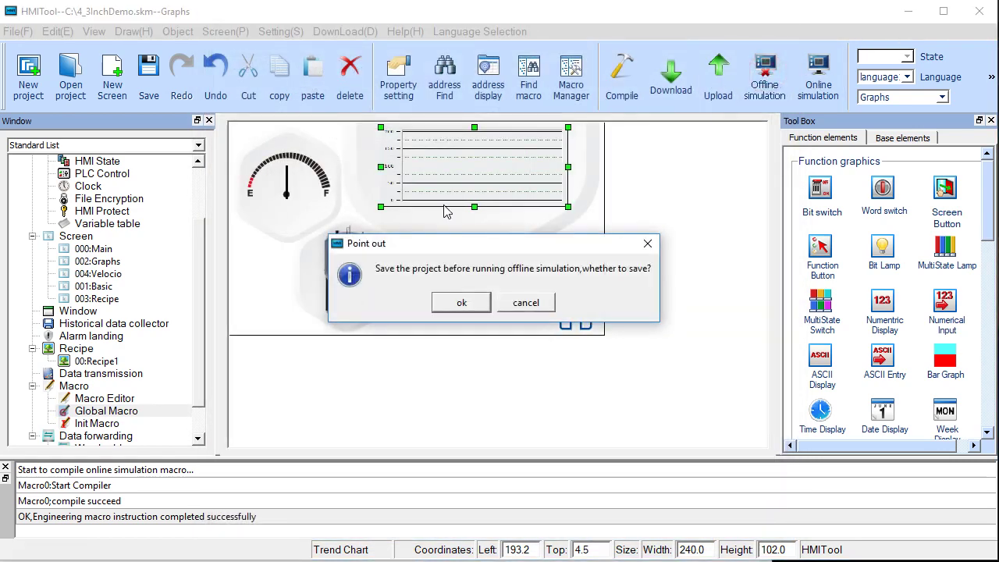
{"action": "left_click", "coordinate": [459, 303]}
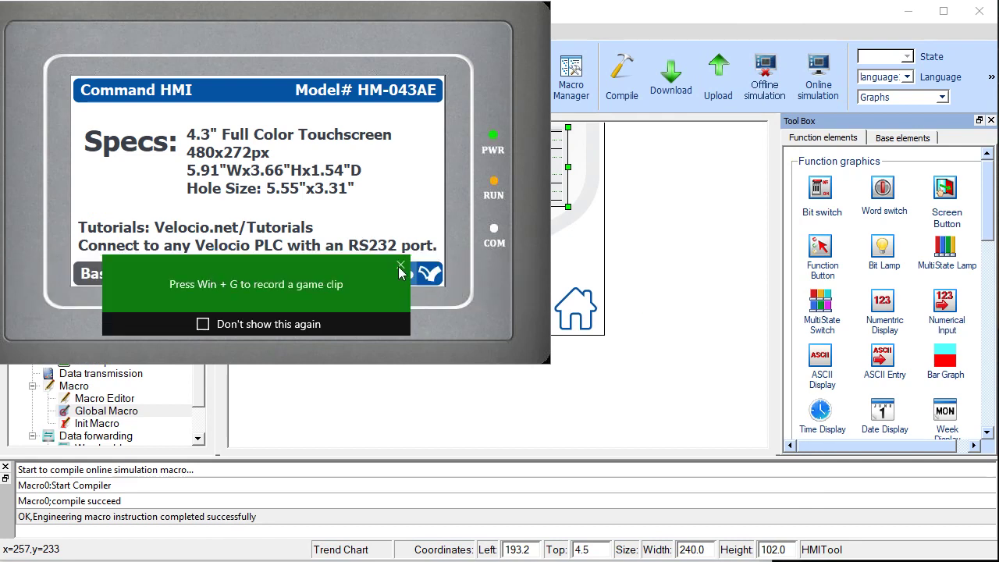
{"action": "left_click", "coordinate": [226, 274]}
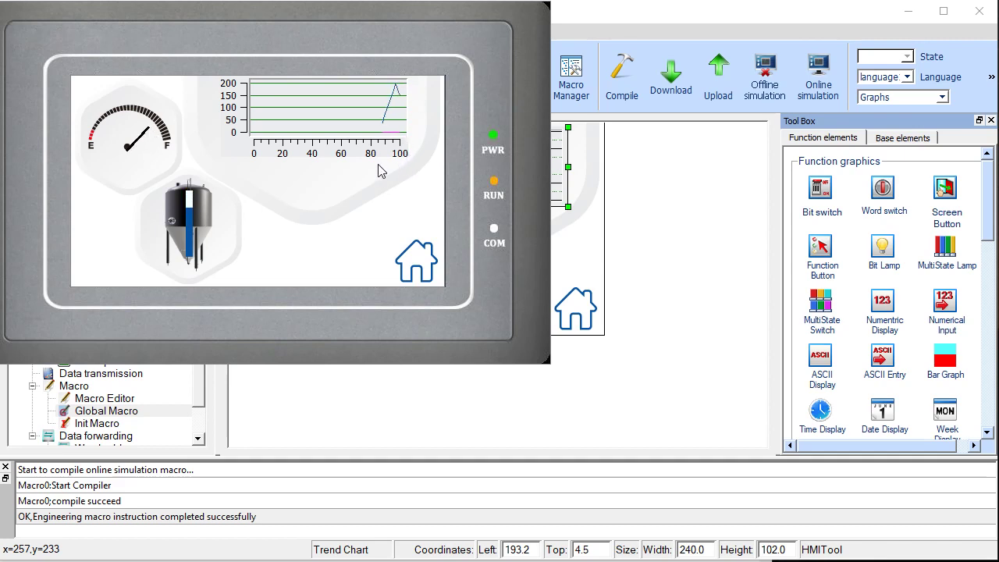
{"action": "right_click", "coordinate": [331, 183]}
{"action": "left_click", "coordinate": [345, 191]}
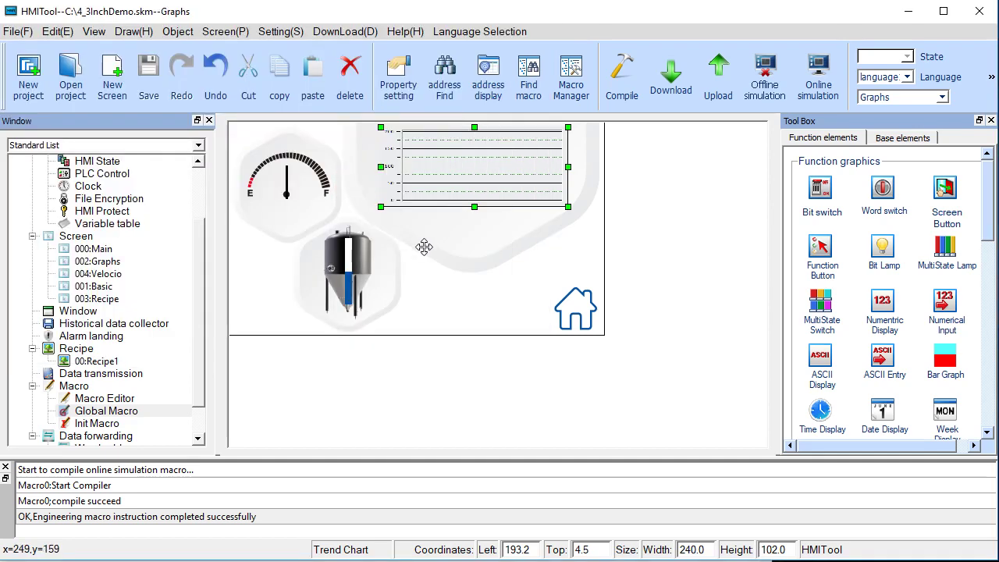